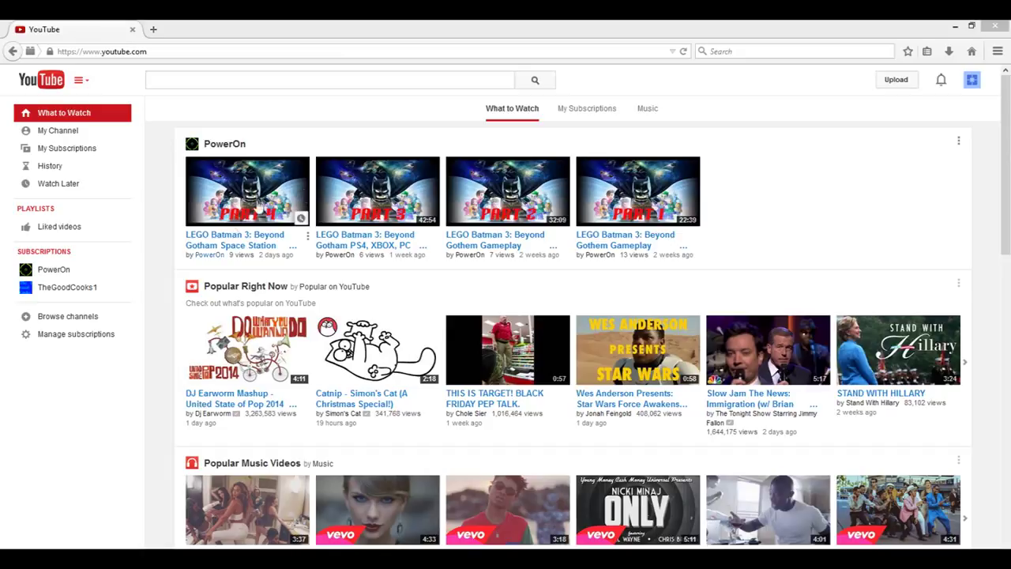
- Go to the video upload page and start selecting a file to upload
{"action": "left_click", "coordinate": [973, 83]}
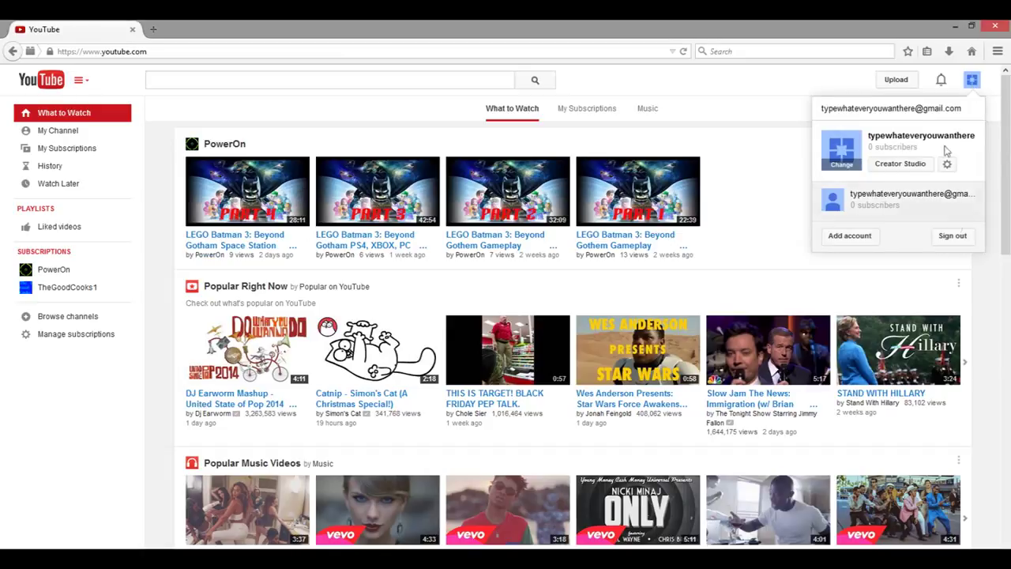
{"action": "left_click", "coordinate": [773, 102]}
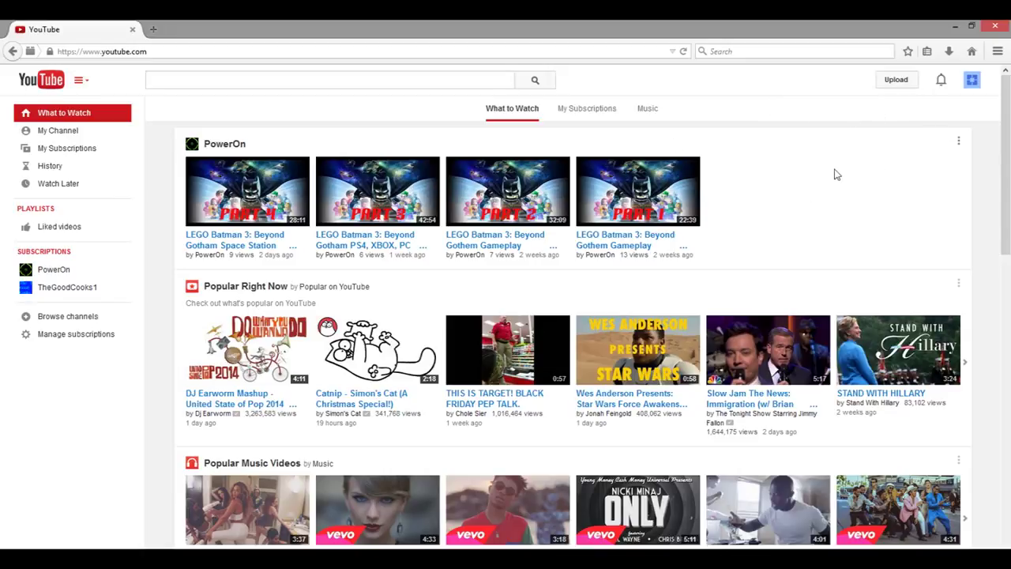
{"action": "left_click", "coordinate": [897, 83]}
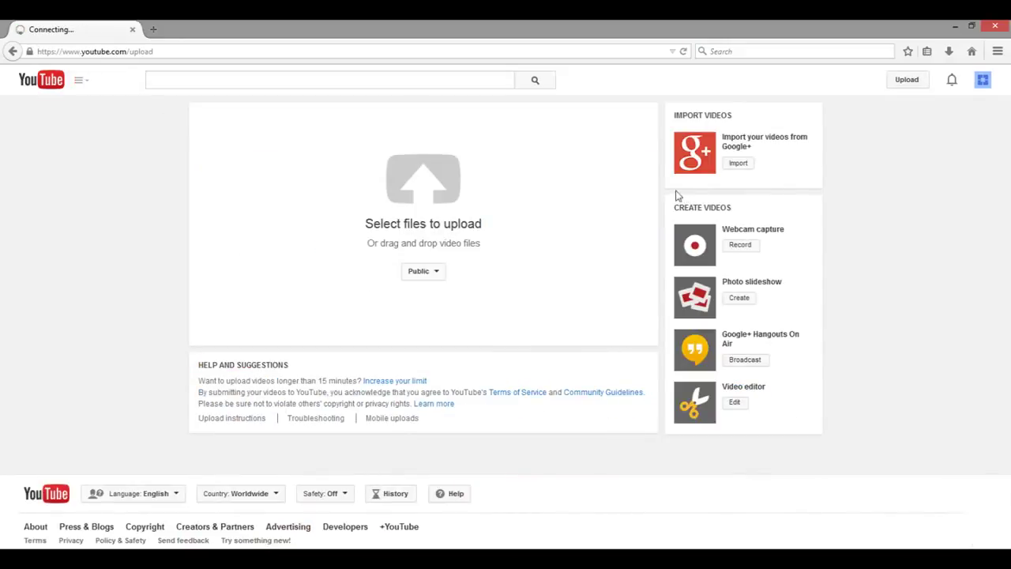
{"action": "left_click", "coordinate": [430, 180]}
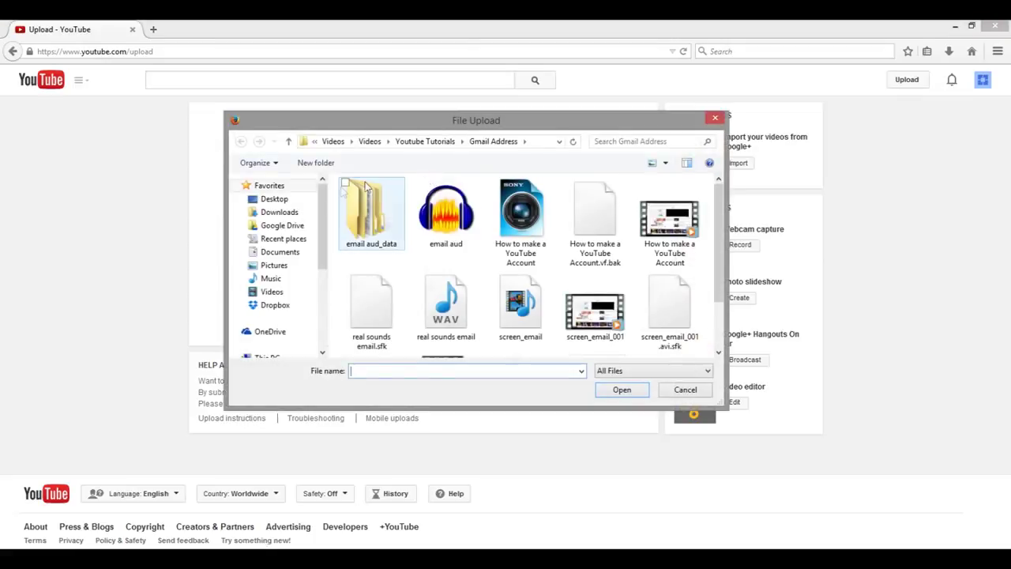
- Upload the "How to make a YouTube Account" video file from the Gmail Address folder inside Videos, Youtube Tutorials
{"action": "left_click", "coordinate": [304, 204]}
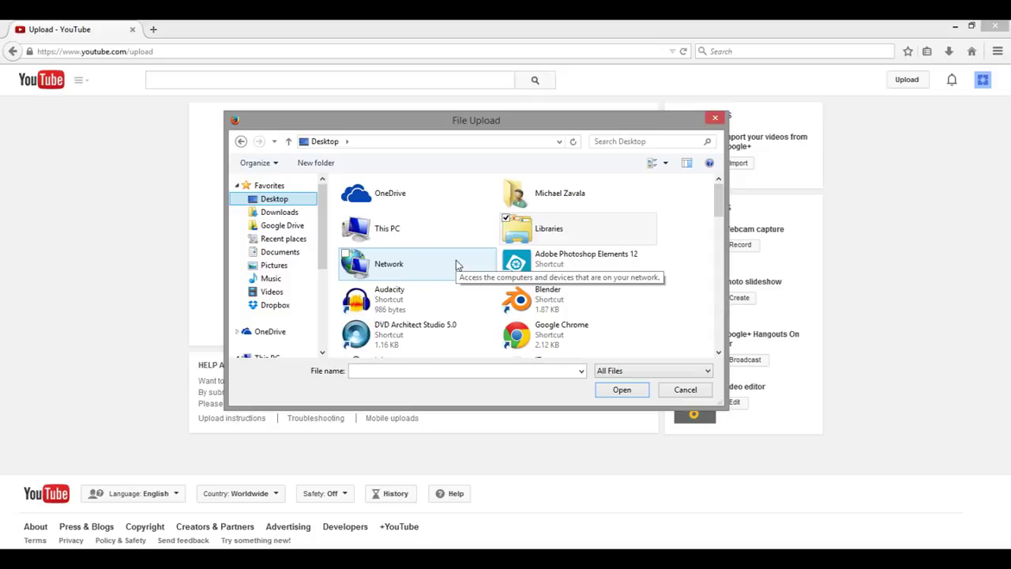
{"action": "left_click", "coordinate": [294, 293]}
{"action": "double_click", "coordinate": [512, 312]}
{"action": "left_click", "coordinate": [375, 231]}
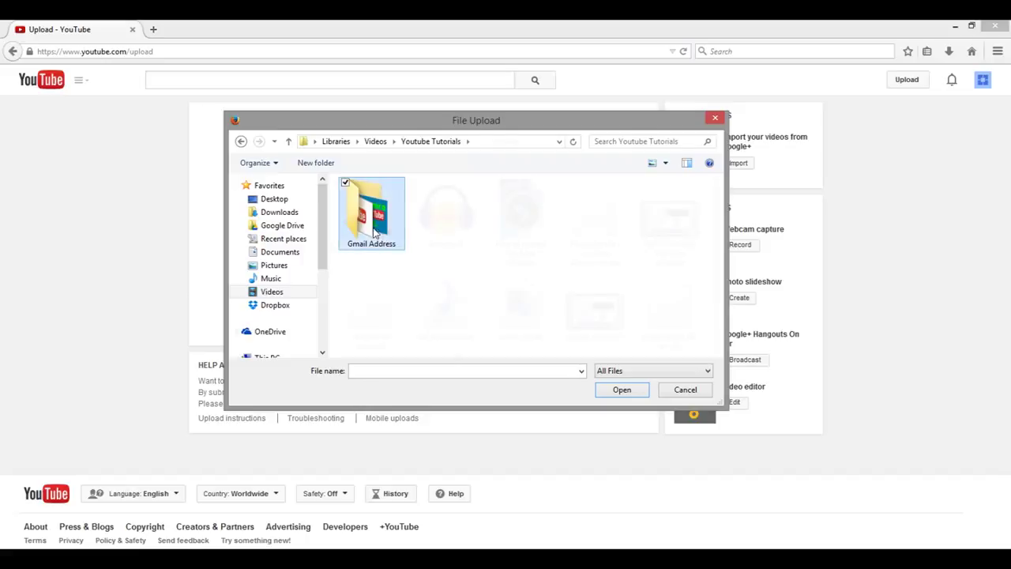
{"action": "double_click", "coordinate": [375, 230]}
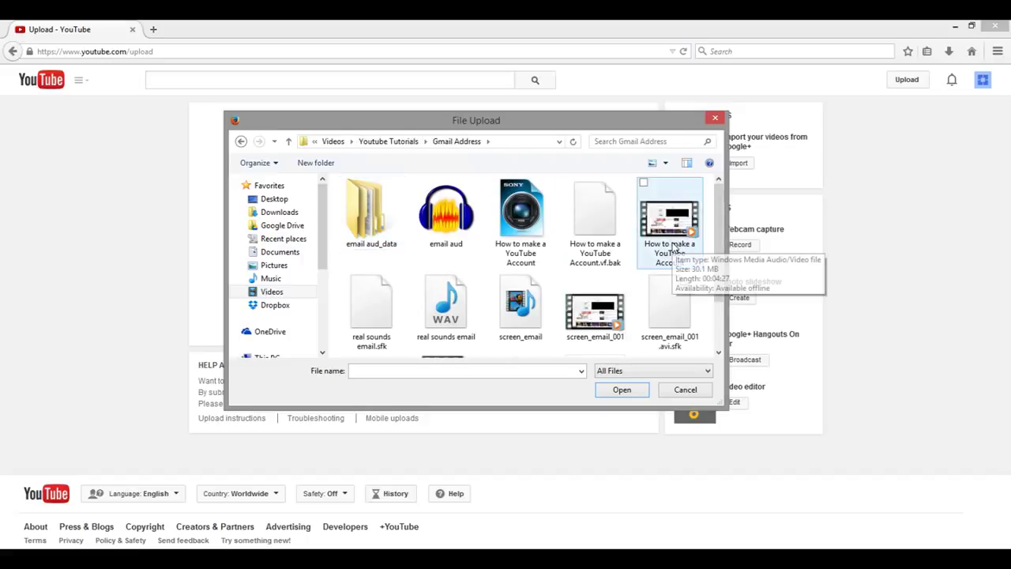
{"action": "double_click", "coordinate": [671, 225]}
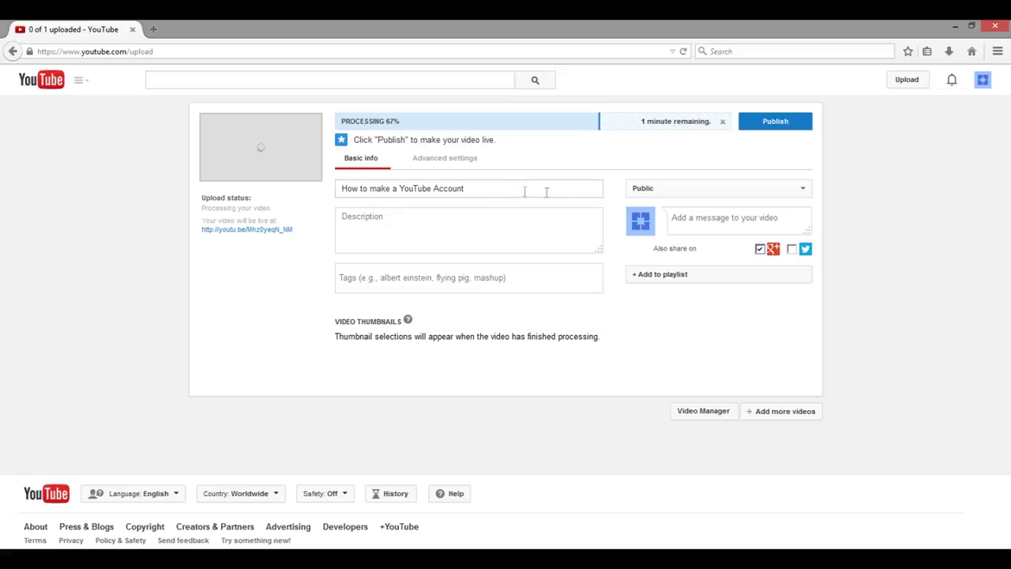
- Add 2014 to the end of the video title so it reads "How to make a YouTube Account 2014"
{"action": "left_click", "coordinate": [426, 161]}
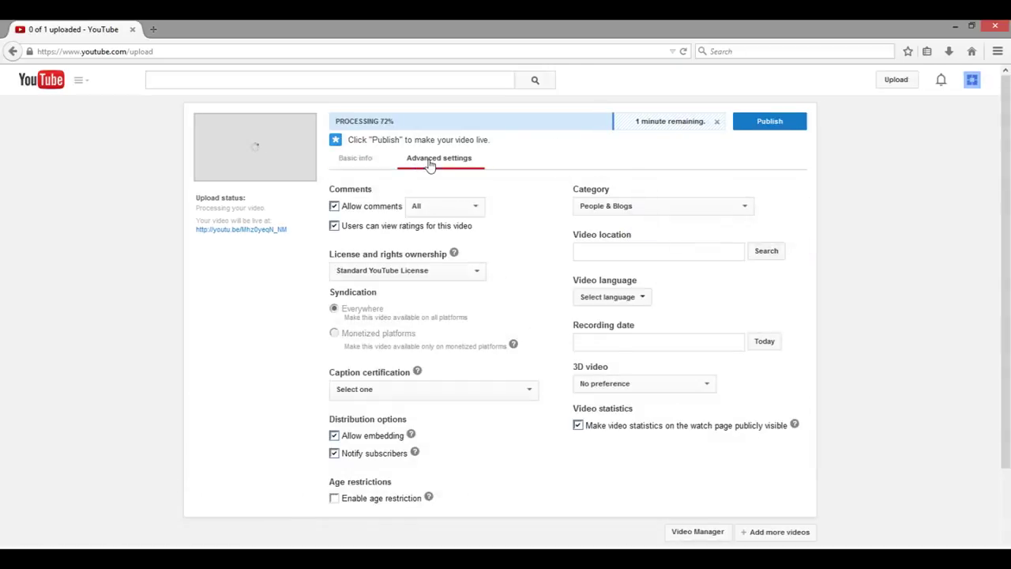
{"action": "left_click", "coordinate": [358, 161]}
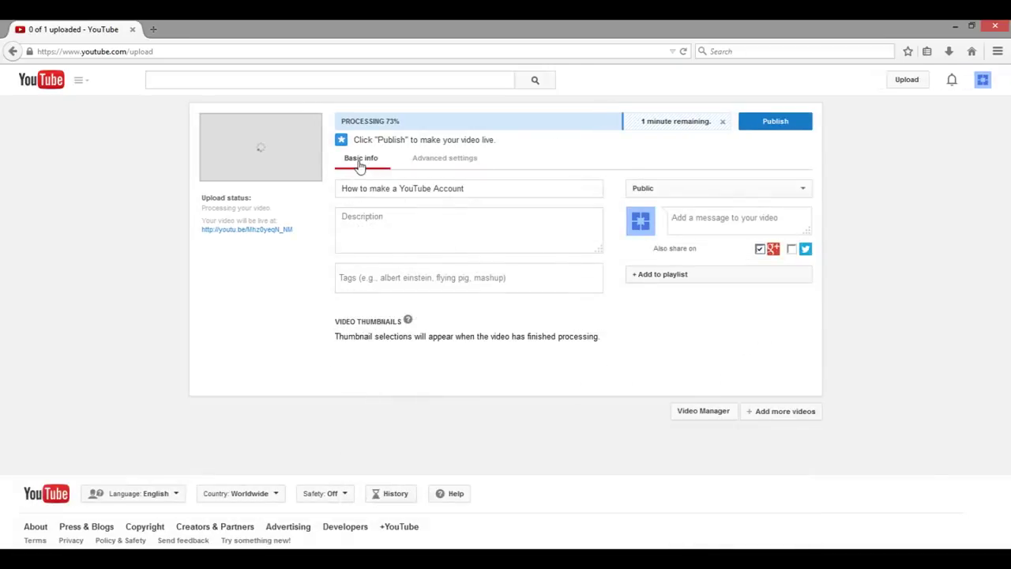
{"action": "left_click", "coordinate": [343, 188]}
{"action": "left_click_drag", "start_coordinate": [343, 188], "coordinate": [442, 194]}
{"action": "left_click", "coordinate": [475, 190]}
{"action": "type", "text": "2014"}
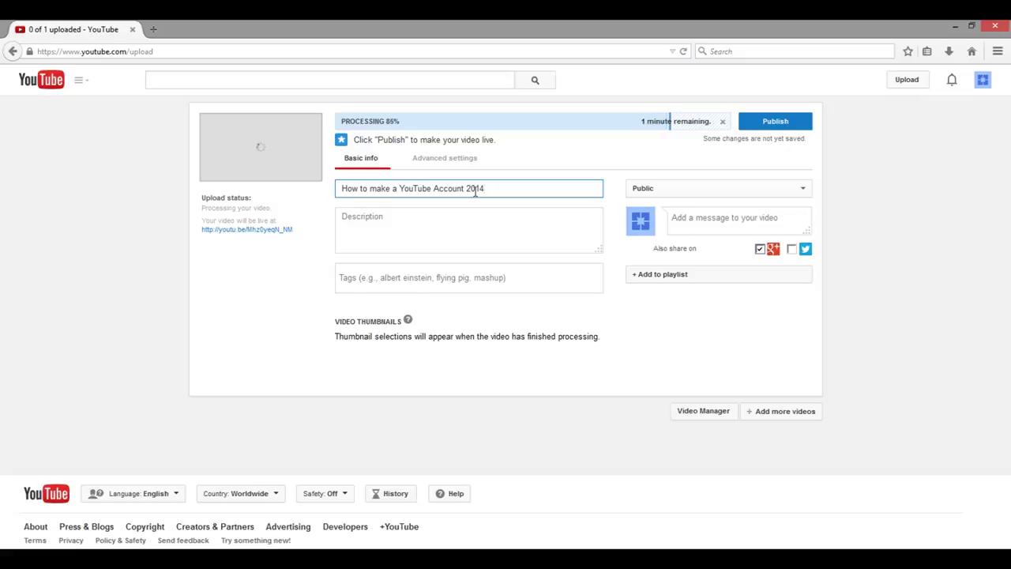
{"action": "left_click_drag", "start_coordinate": [404, 189], "coordinate": [368, 189]}
{"action": "left_click", "coordinate": [492, 189]}
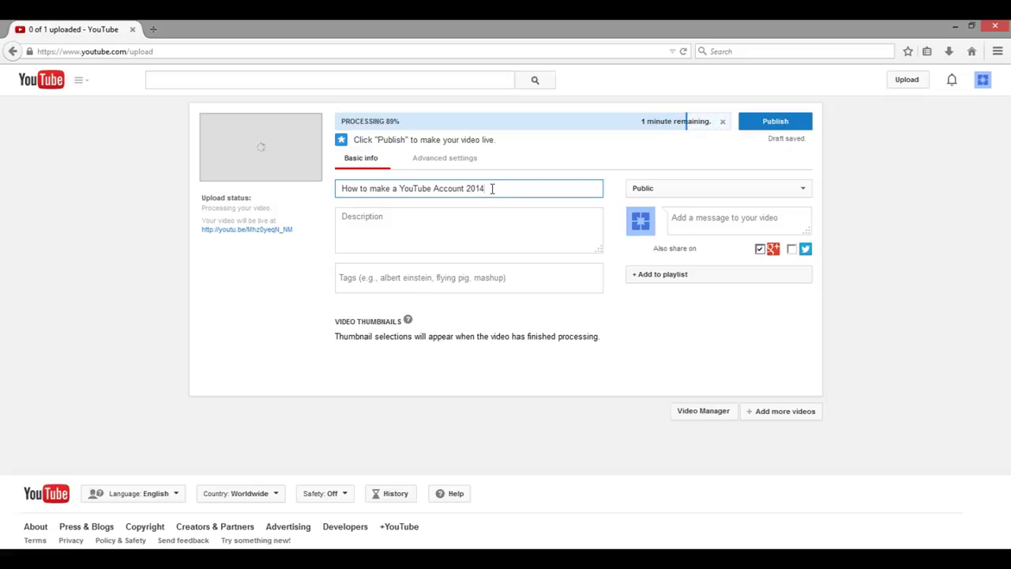
- Enter the video description "A tutorial about how to make a Youtube account 2014"
{"action": "left_click", "coordinate": [419, 225]}
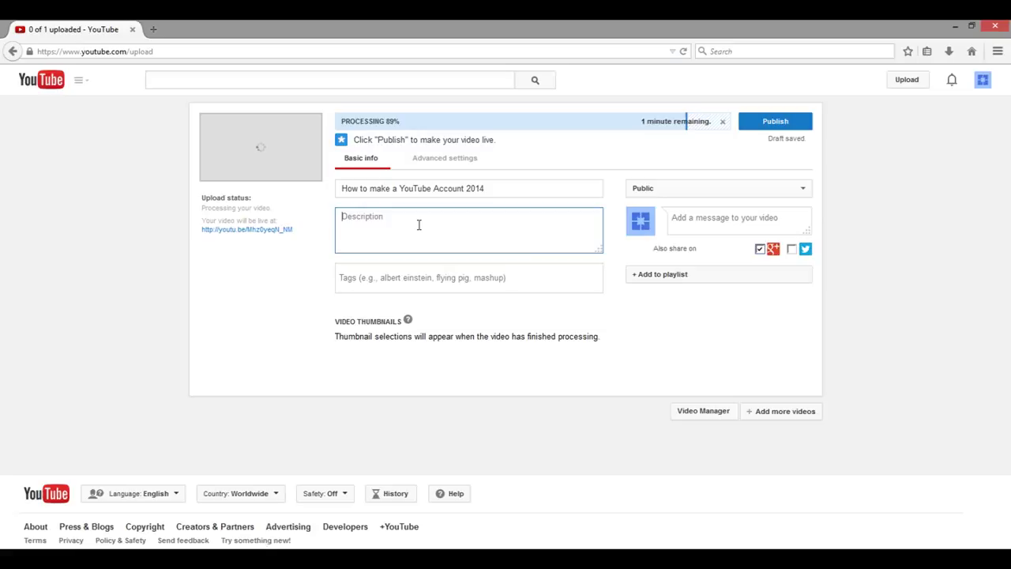
{"action": "type", "text": "A tutorial about"}
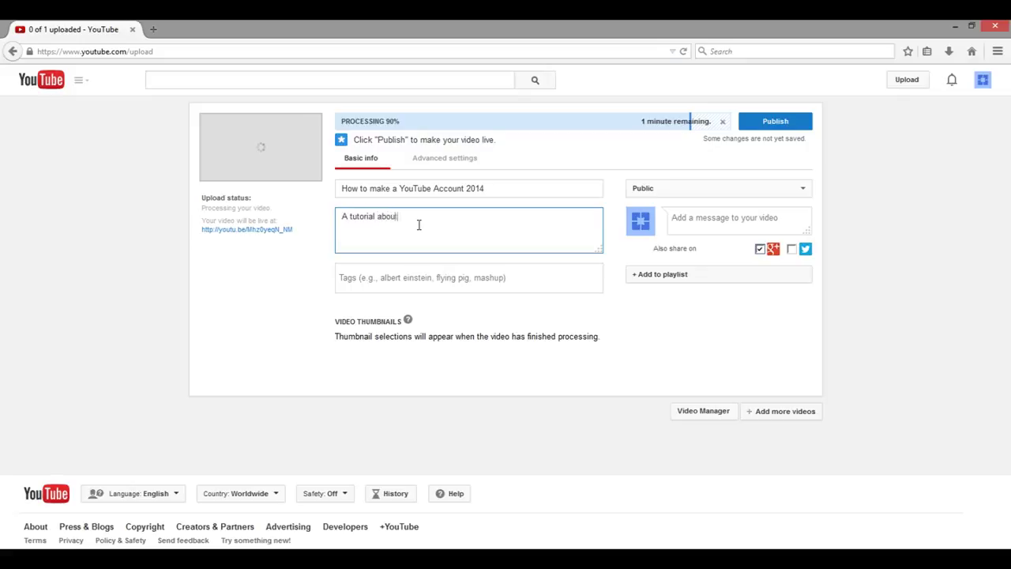
{"action": "type", "text": " how to make a Youtube account 20"}
{"action": "key", "text": "BackSpace"}
{"action": "type", "text": "2014"}
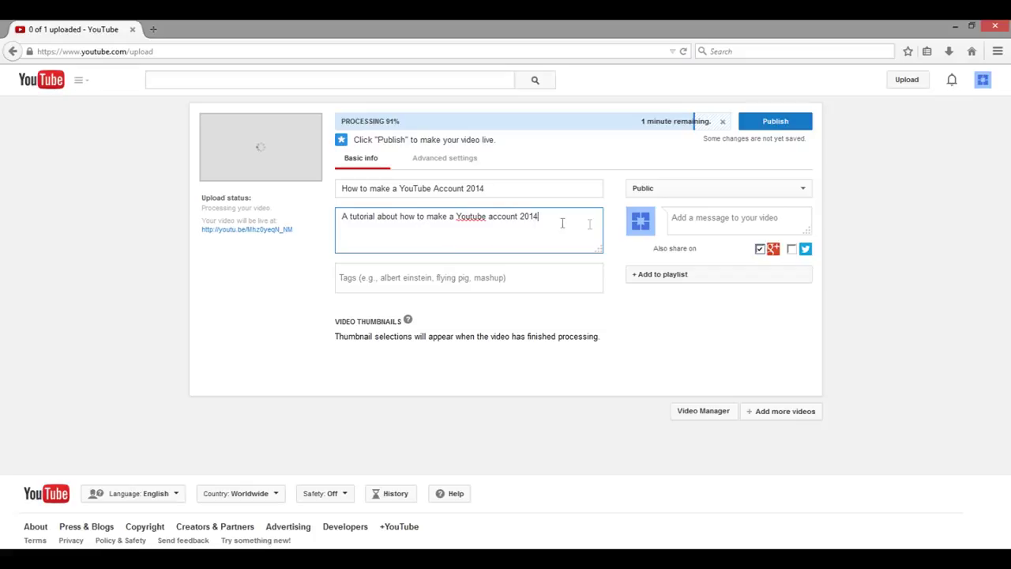
{"action": "left_click_drag", "start_coordinate": [580, 222], "coordinate": [294, 204]}
{"action": "left_click", "coordinate": [477, 245]}
- Add the tags tutorial, youtube, video and eduction to the video
{"action": "left_click", "coordinate": [355, 281]}
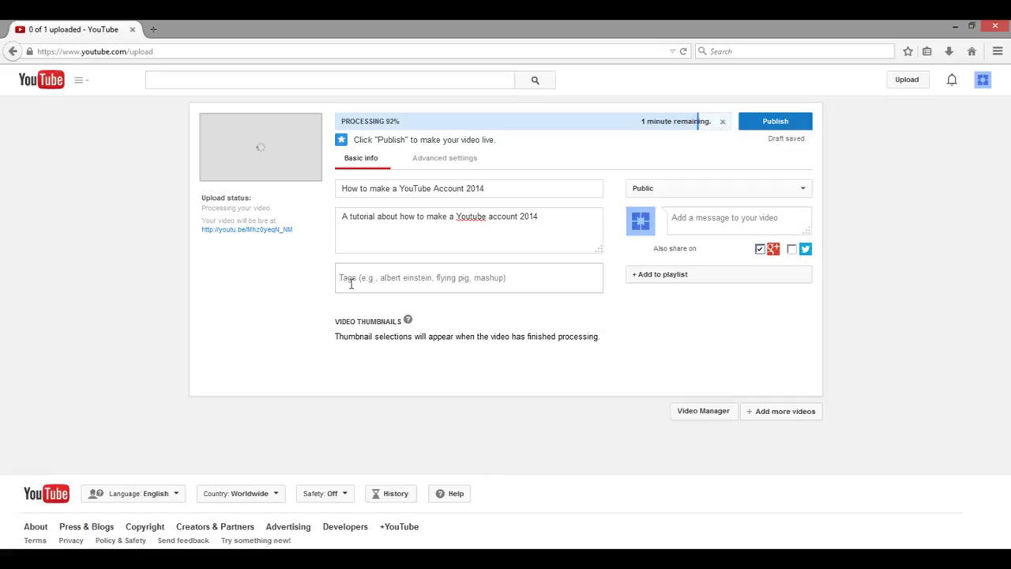
{"action": "type", "text": "tutorial"}
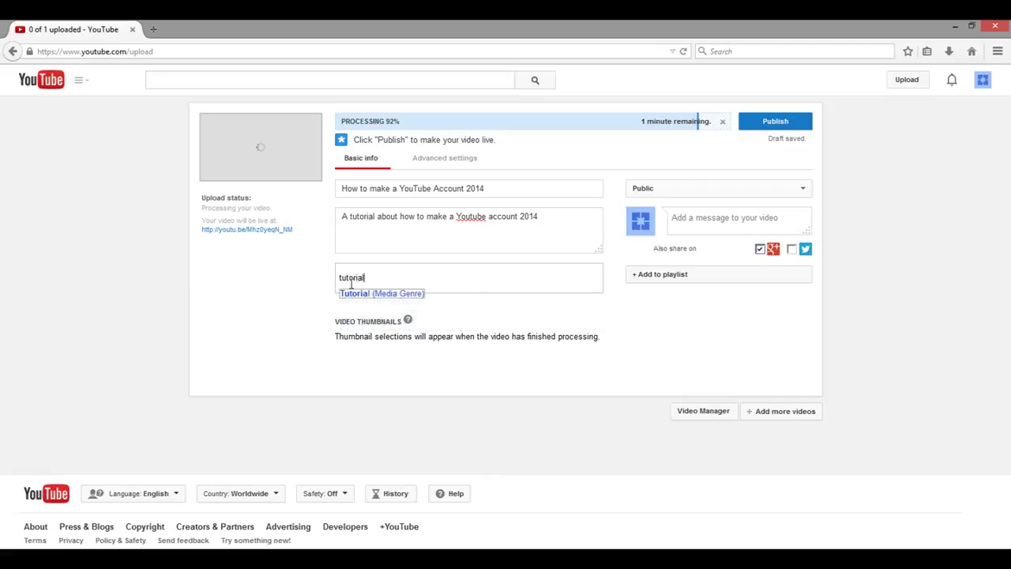
{"action": "key", "text": "Return"}
{"action": "type", "text": "youtube"}
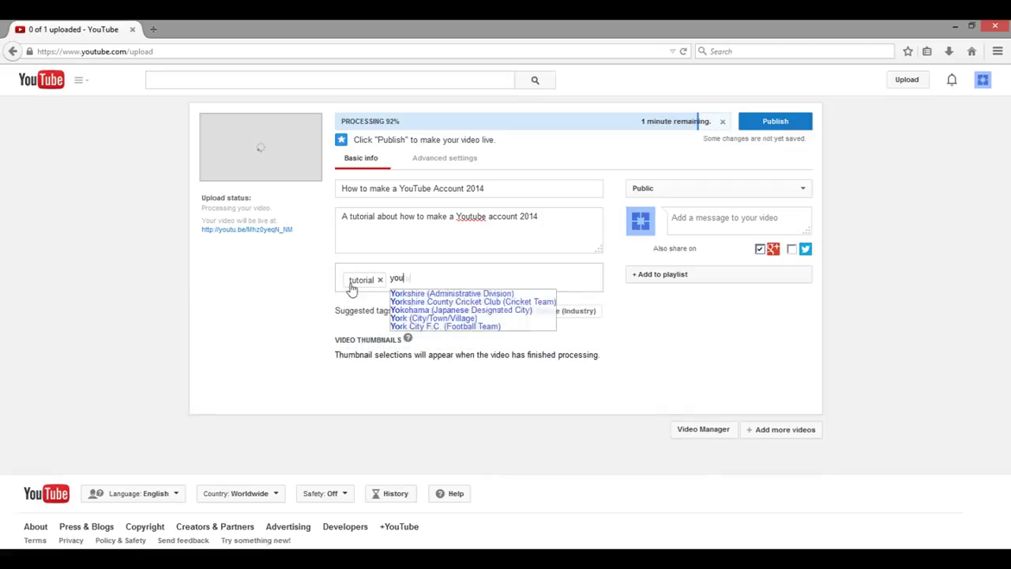
{"action": "key", "text": "Return"}
{"action": "type", "text": "c"}
{"action": "key", "text": "BackSpace"}
{"action": "type", "text": "video"}
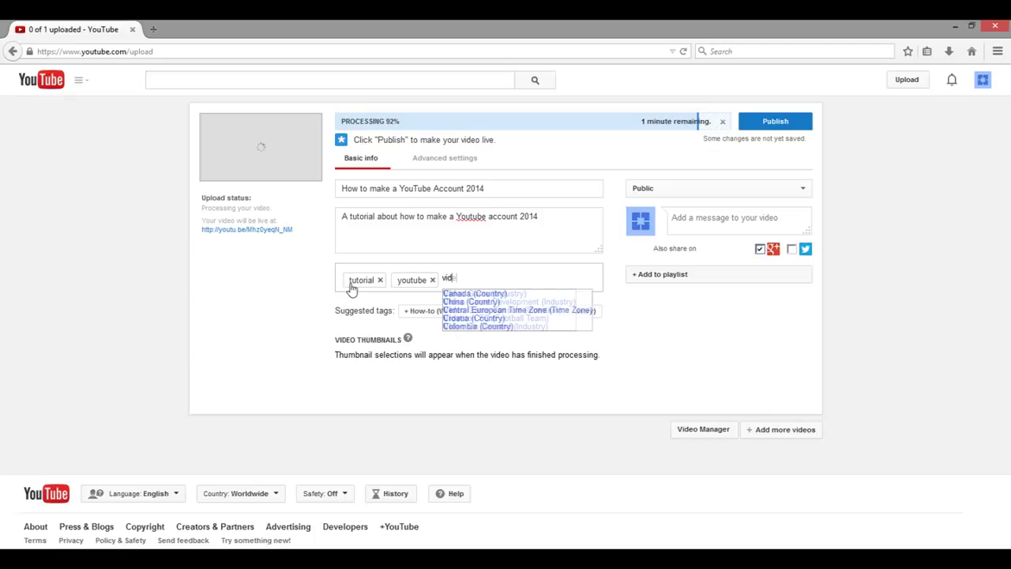
{"action": "key", "text": "Return"}
{"action": "type", "text": "e"}
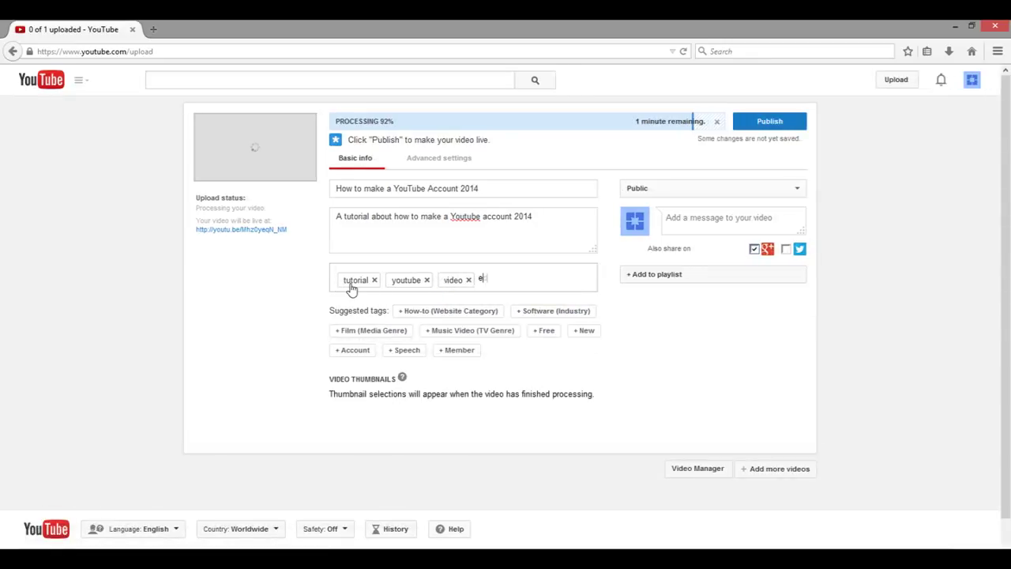
{"action": "type", "text": "duction"}
{"action": "key", "text": "Return"}
- Add the suggested tags How-to (Website Category), Software (Industry), Website (Industry), Industry (Organization), Free and New
{"action": "left_click", "coordinate": [426, 312]}
{"action": "left_click_drag", "start_coordinate": [335, 332], "coordinate": [386, 333]}
{"action": "left_click", "coordinate": [416, 335]}
{"action": "left_click", "coordinate": [411, 333]}
{"action": "left_click", "coordinate": [410, 356]}
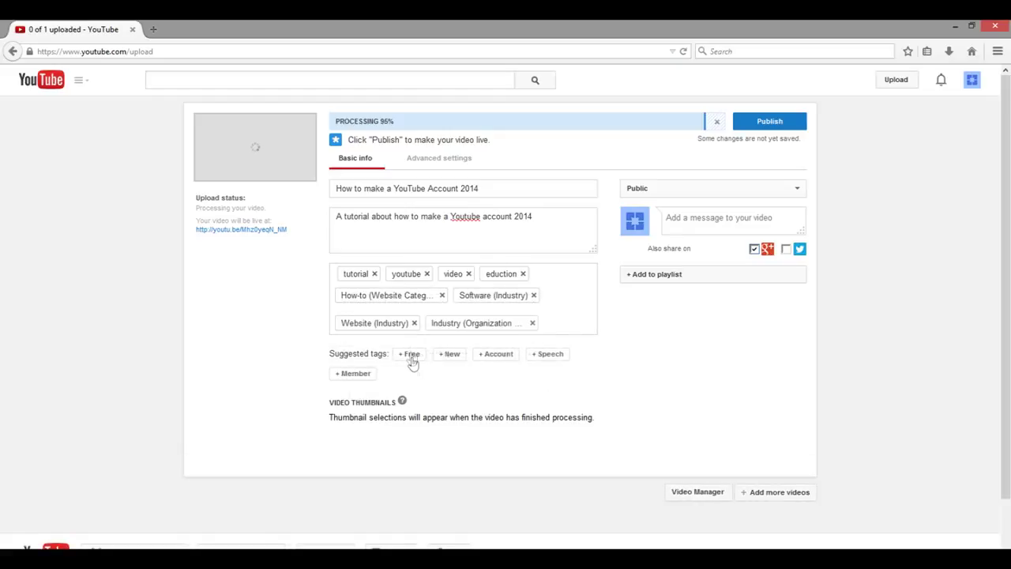
{"action": "left_click", "coordinate": [411, 356]}
{"action": "left_click", "coordinate": [409, 377]}
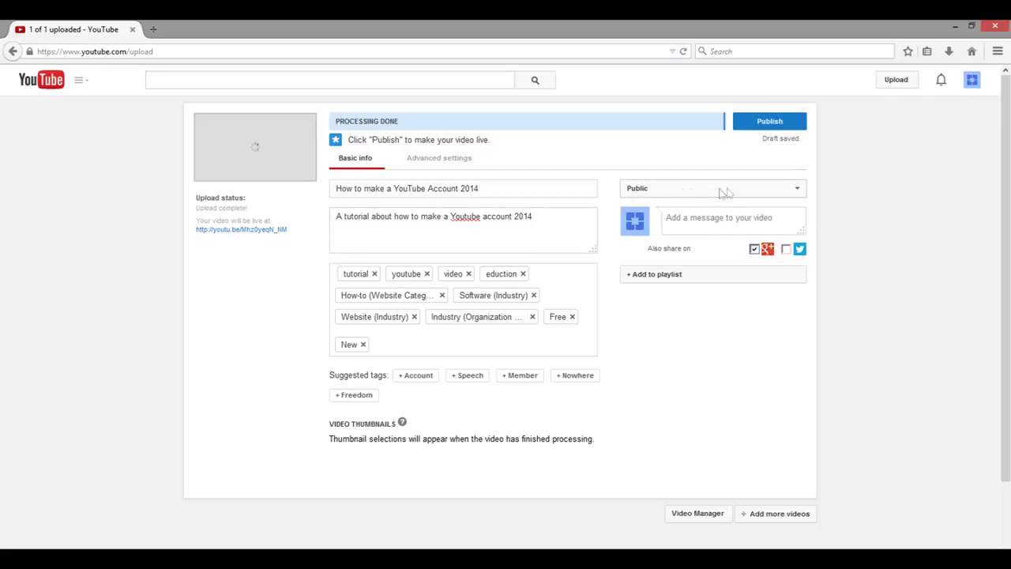
- Choose Public visibility for the video and add the sharing message "YouTube Account tutorial 2014"
{"action": "left_click", "coordinate": [644, 194]}
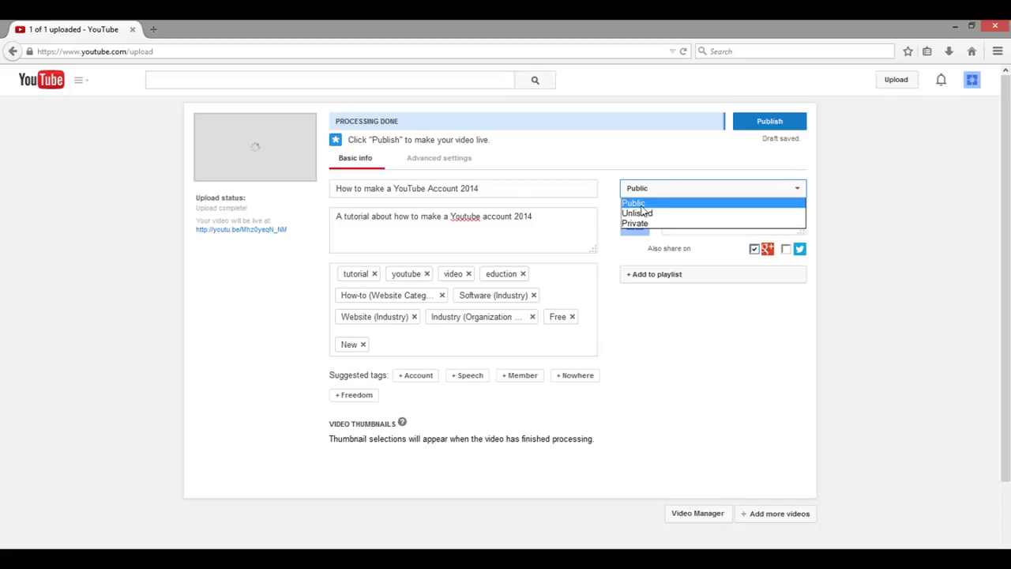
{"action": "left_click", "coordinate": [642, 207]}
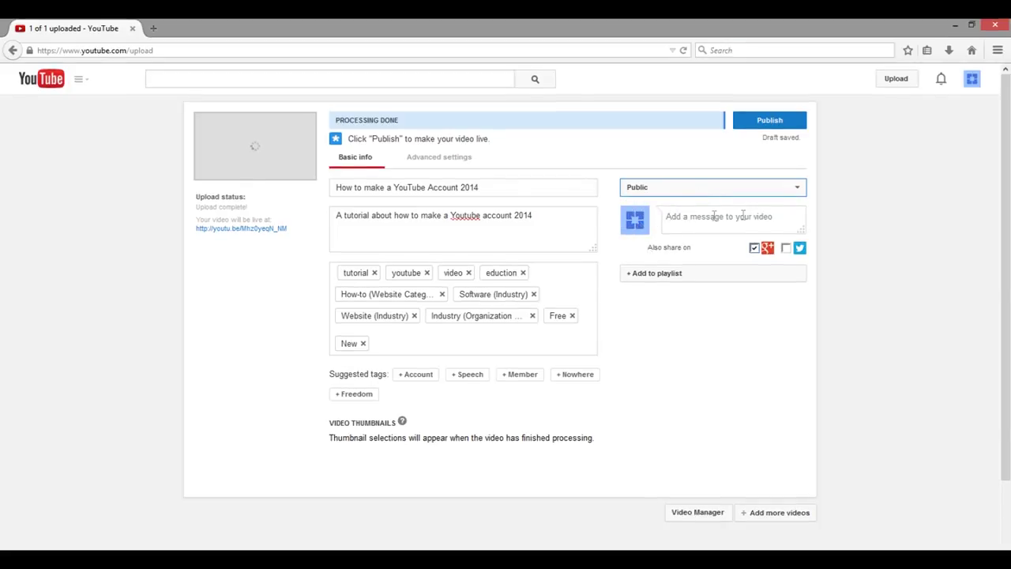
{"action": "left_click", "coordinate": [668, 218]}
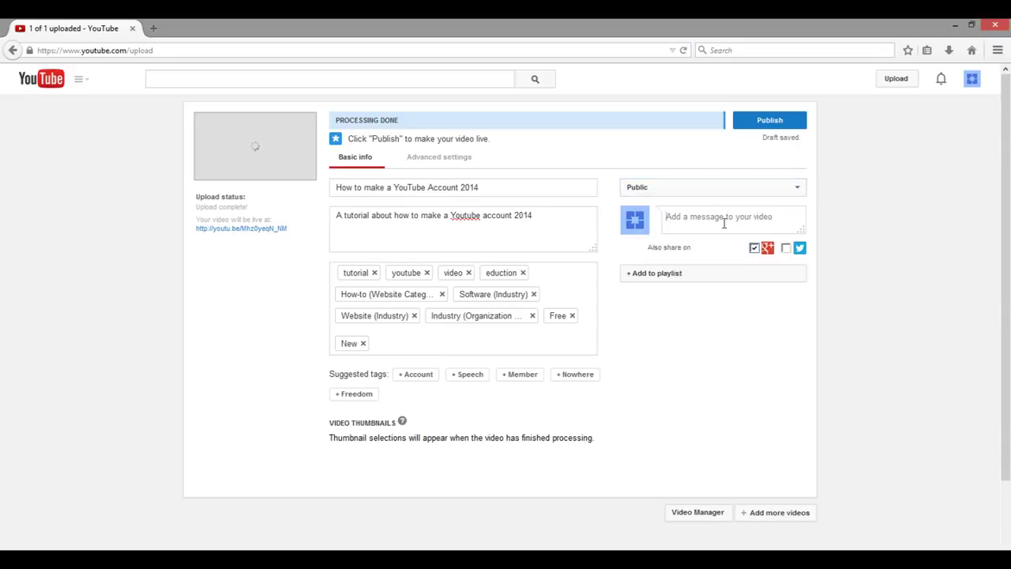
{"action": "type", "text": "Youtbe accou"}
{"action": "key", "text": "BackSpace"}
{"action": "key", "text": "BackSpace"}
{"action": "key", "text": "BackSpace"}
{"action": "key", "text": "BackSpace"}
{"action": "key", "text": "BackSpace"}
{"action": "key", "text": "BackSpace"}
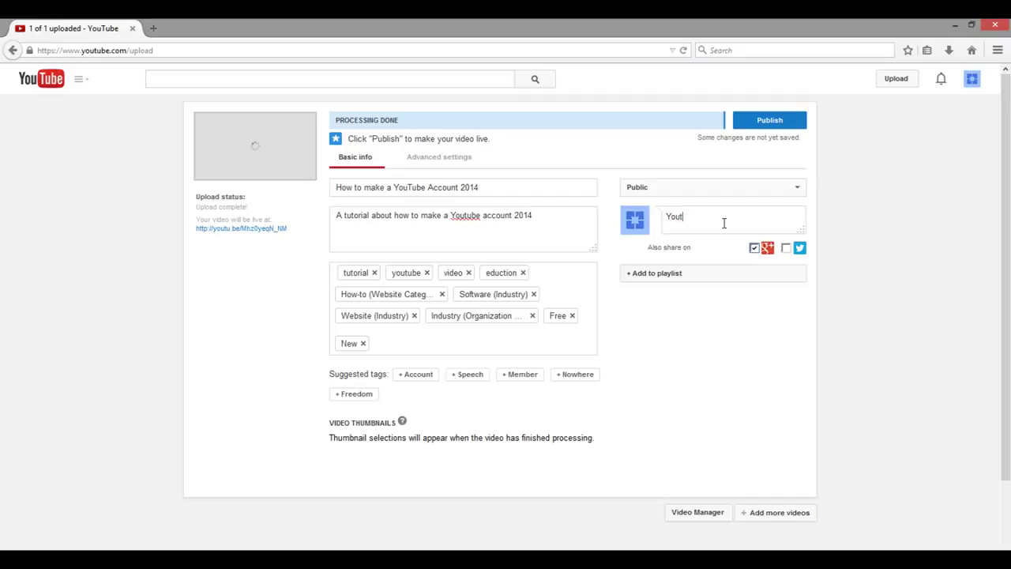
{"action": "type", "text": "ube Acu"}
{"action": "key", "text": "BackSpace"}
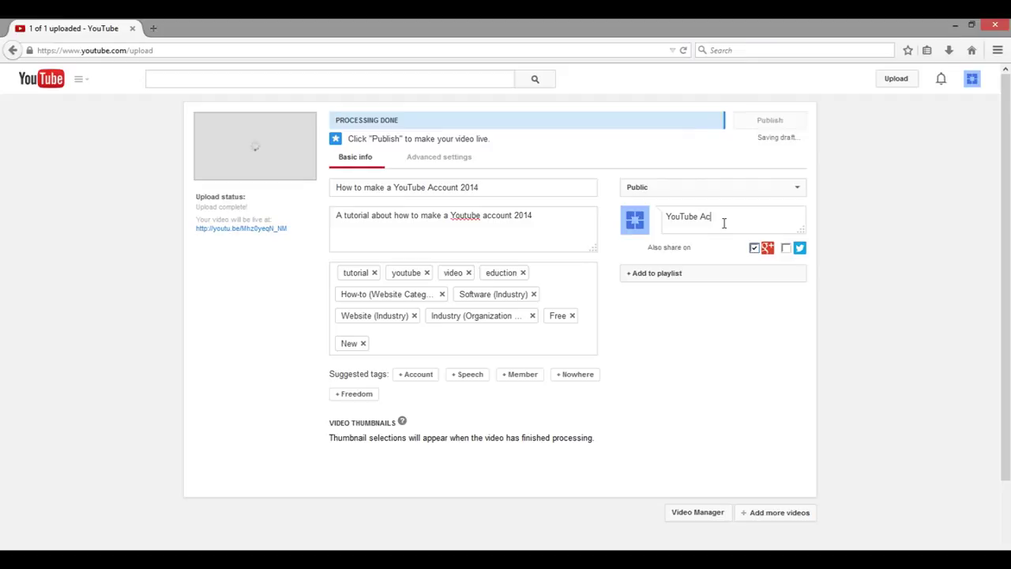
{"action": "type", "text": "count tut"}
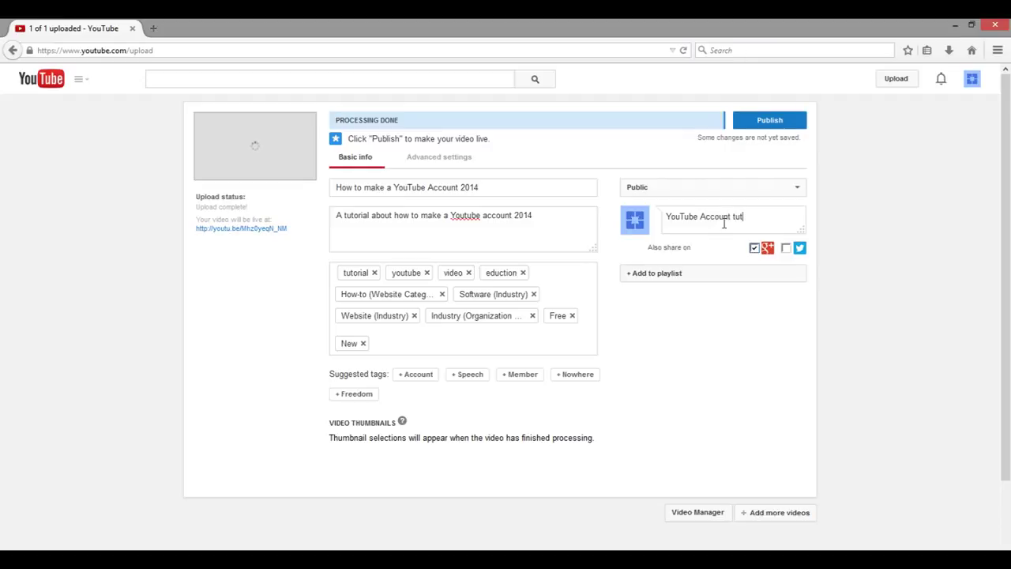
{"action": "type", "text": "orial 2014"}
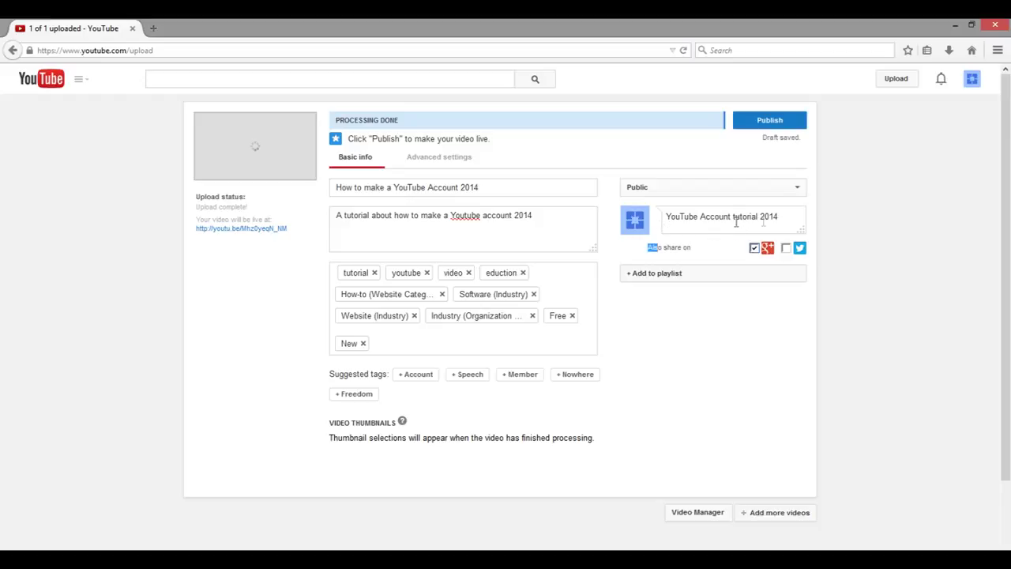
{"action": "left_click", "coordinate": [703, 274]}
{"action": "left_click", "coordinate": [710, 254]}
{"action": "left_click_drag", "start_coordinate": [671, 248], "coordinate": [658, 248]}
{"action": "left_click", "coordinate": [711, 256]}
- Bring up the Twitter authorization for sharing the video and dismiss it without signing in
{"action": "left_click", "coordinate": [787, 250]}
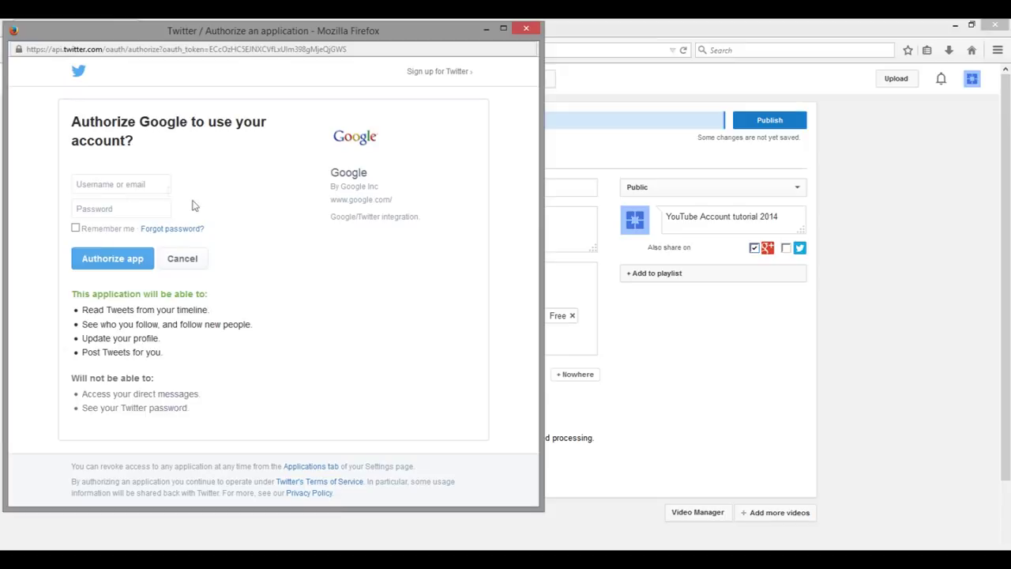
{"action": "left_click", "coordinate": [102, 182]}
{"action": "left_click", "coordinate": [103, 209]}
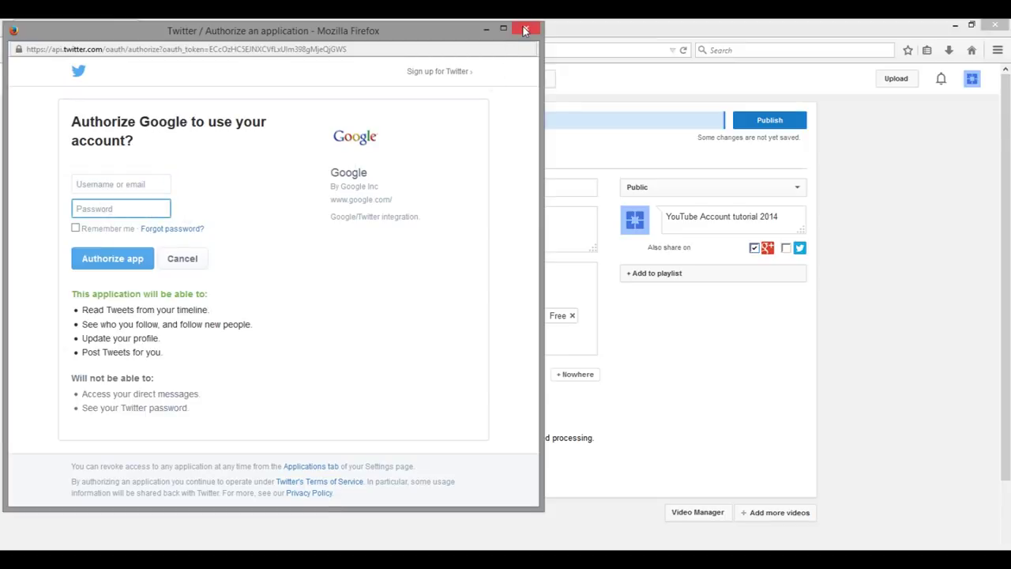
{"action": "left_click", "coordinate": [83, 186]}
{"action": "left_click", "coordinate": [95, 209]}
{"action": "left_click", "coordinate": [527, 28]}
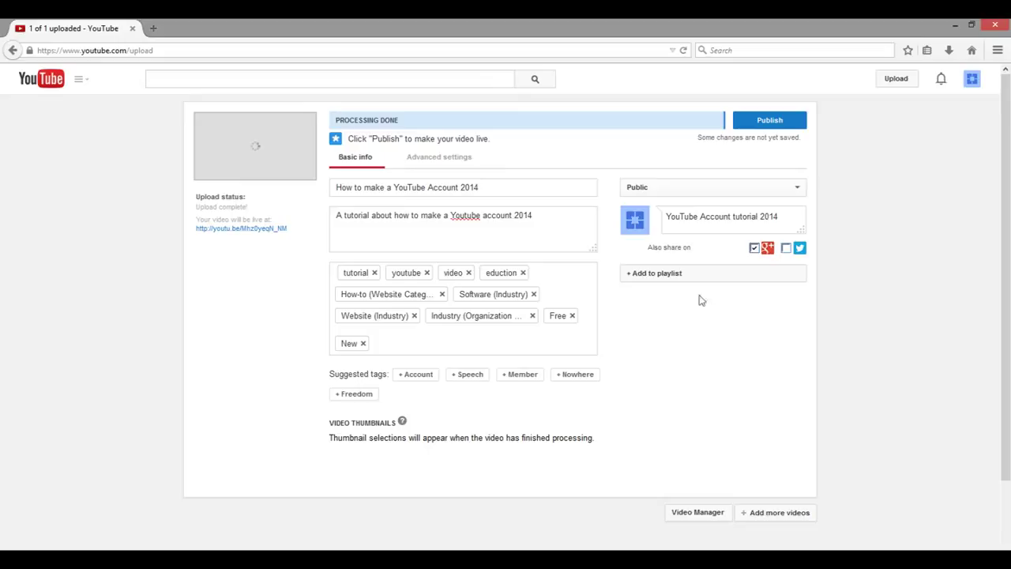
- Create a public playlist named YouTube Tutorials and add the video to it
{"action": "left_click", "coordinate": [665, 286]}
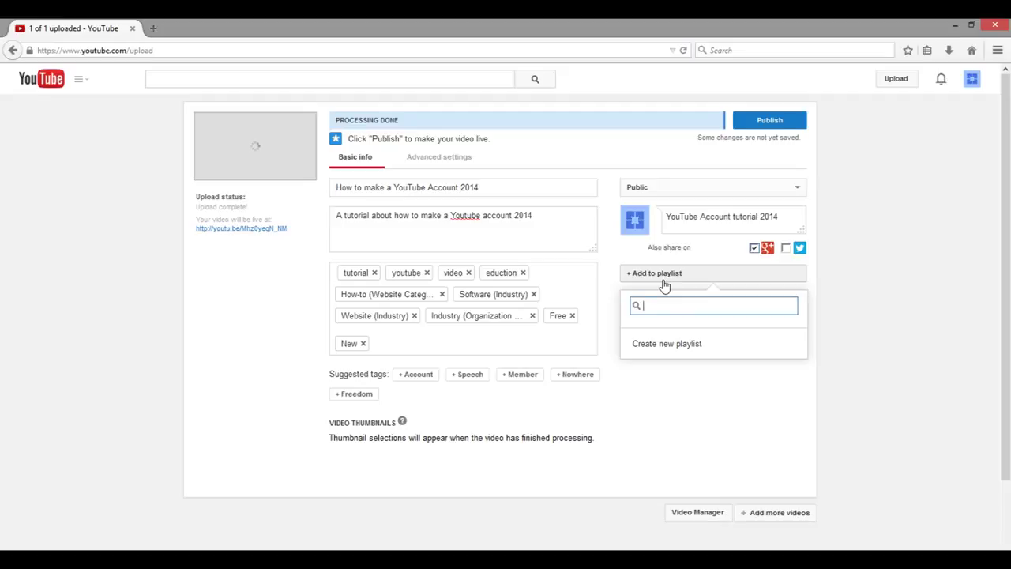
{"action": "left_click", "coordinate": [659, 345]}
{"action": "left_click", "coordinate": [655, 348]}
{"action": "type", "text": "You"}
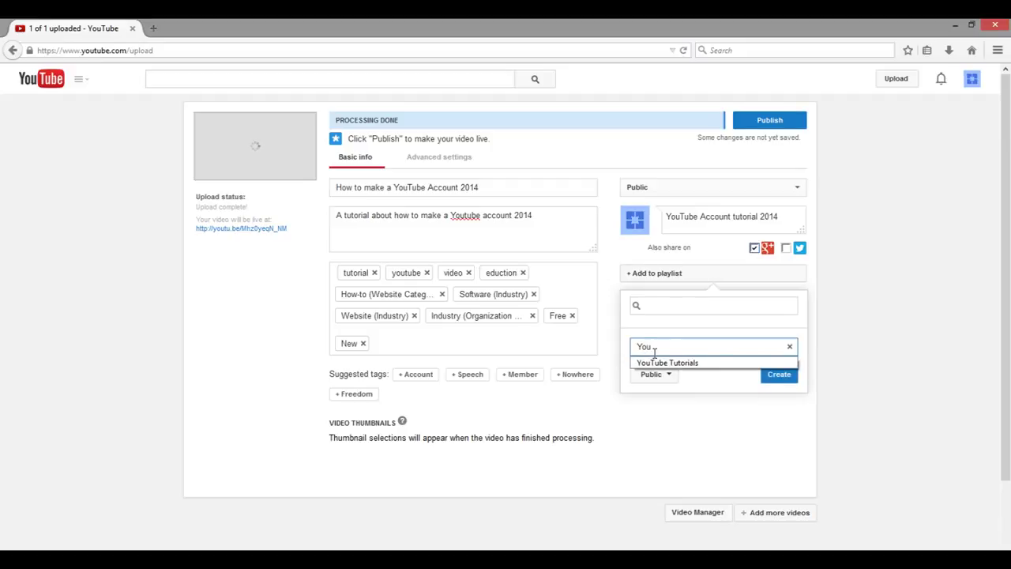
{"action": "left_click", "coordinate": [647, 363]}
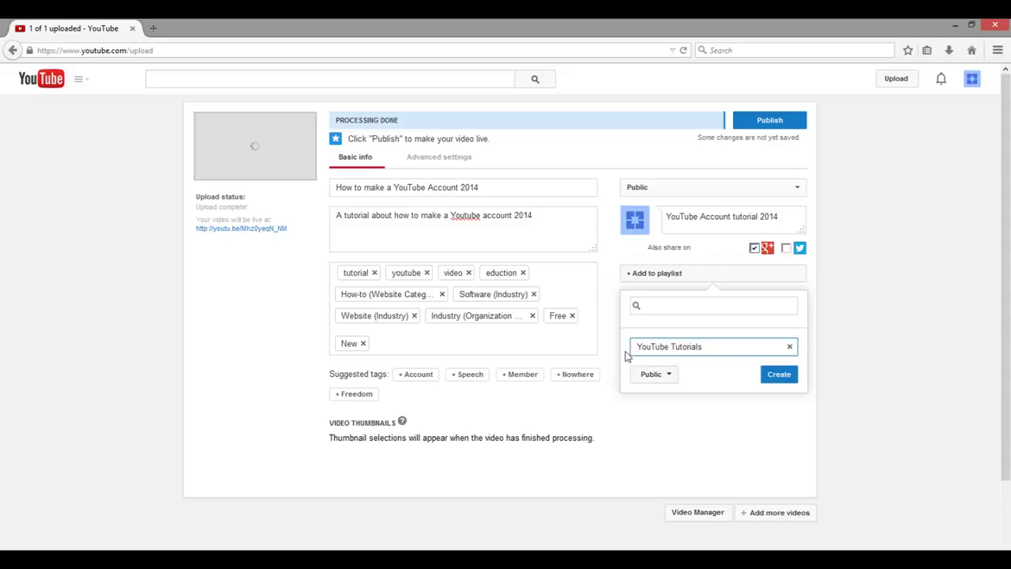
{"action": "triple_click", "coordinate": [716, 346]}
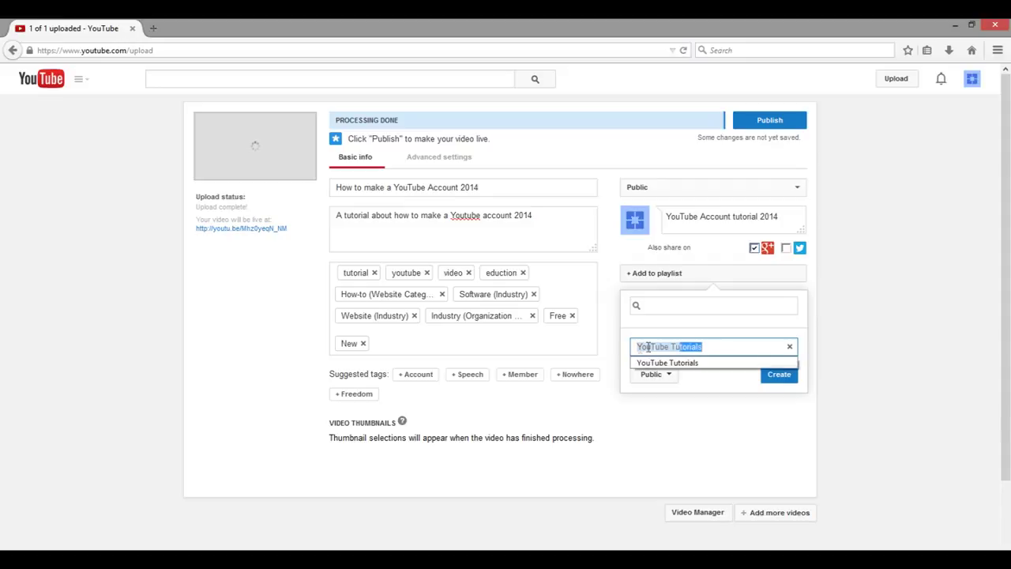
{"action": "left_click", "coordinate": [779, 375]}
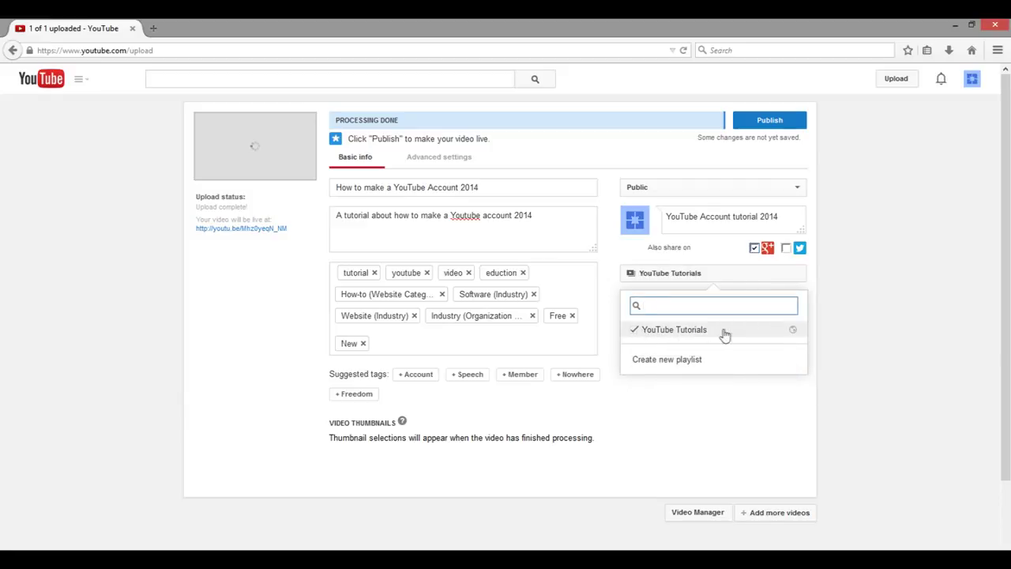
{"action": "left_click", "coordinate": [638, 335]}
{"action": "left_click", "coordinate": [637, 336]}
{"action": "left_click", "coordinate": [734, 428]}
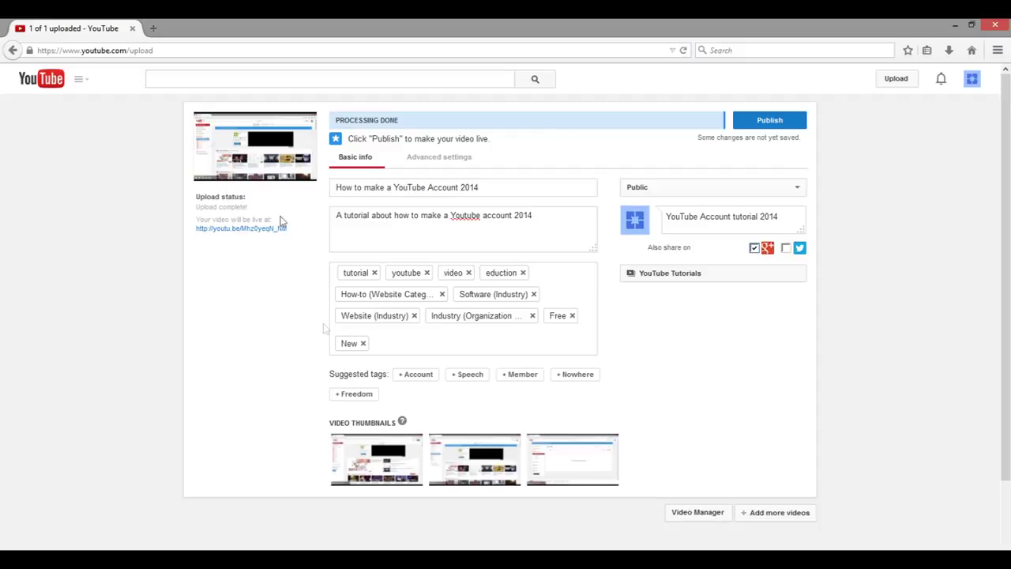
- Set the first of the three suggested video thumbnails as the video's thumbnail
{"action": "mouse_move", "coordinate": [542, 470]}
{"action": "mouse_move", "coordinate": [466, 474]}
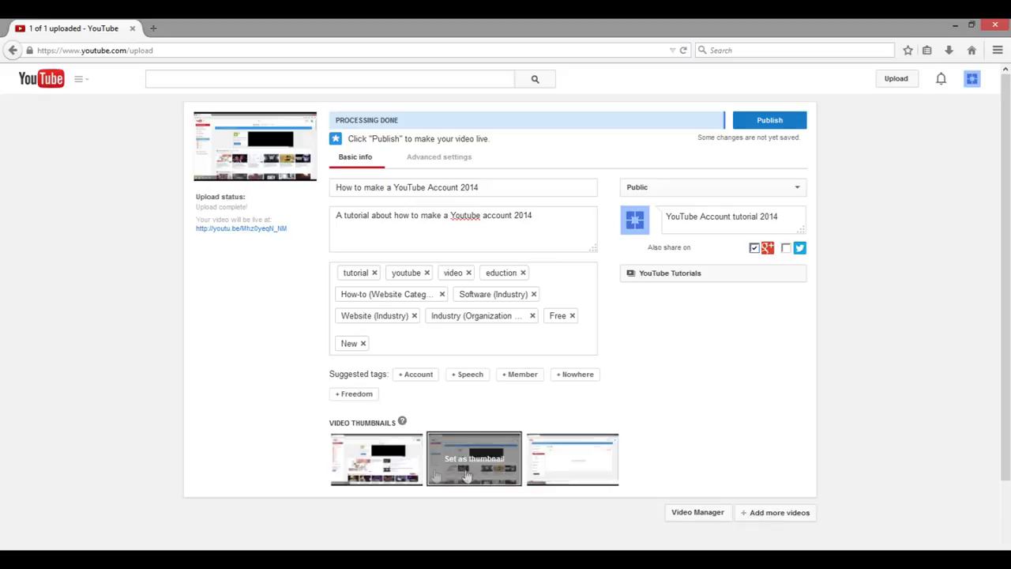
{"action": "mouse_move", "coordinate": [371, 471]}
{"action": "left_click", "coordinate": [562, 467]}
{"action": "left_click", "coordinate": [395, 466]}
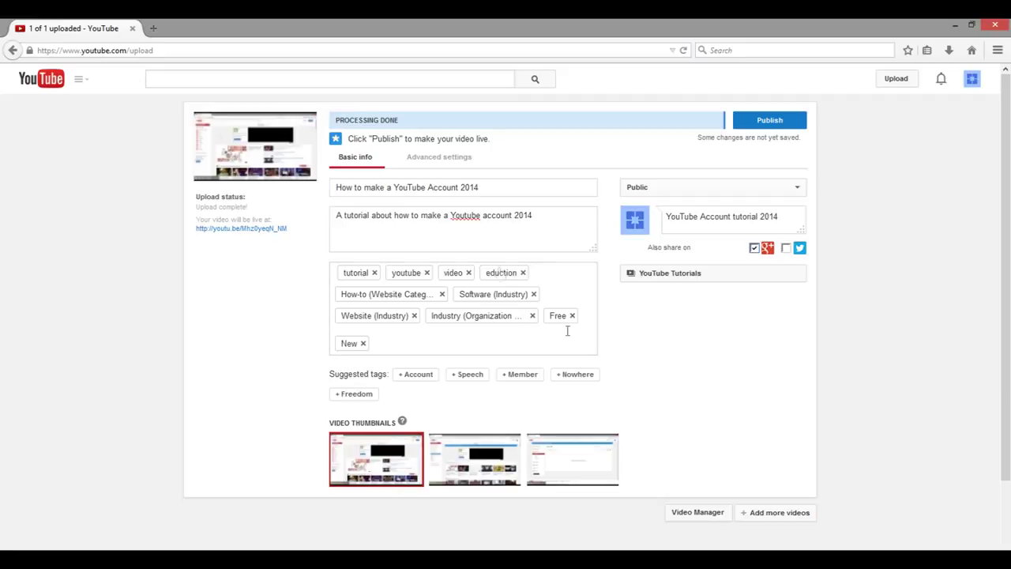
- In the video's advanced settings, allow comments with the All option
{"action": "left_click", "coordinate": [437, 158]}
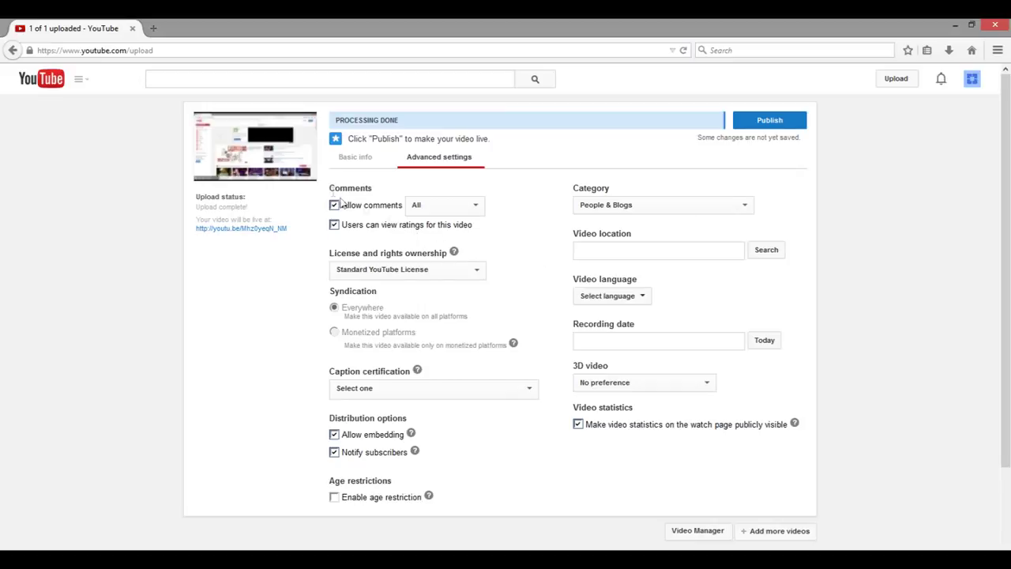
{"action": "left_click_drag", "start_coordinate": [331, 188], "coordinate": [393, 196]}
{"action": "left_click", "coordinate": [392, 197]}
{"action": "left_click", "coordinate": [335, 206]}
{"action": "left_click", "coordinate": [431, 207]}
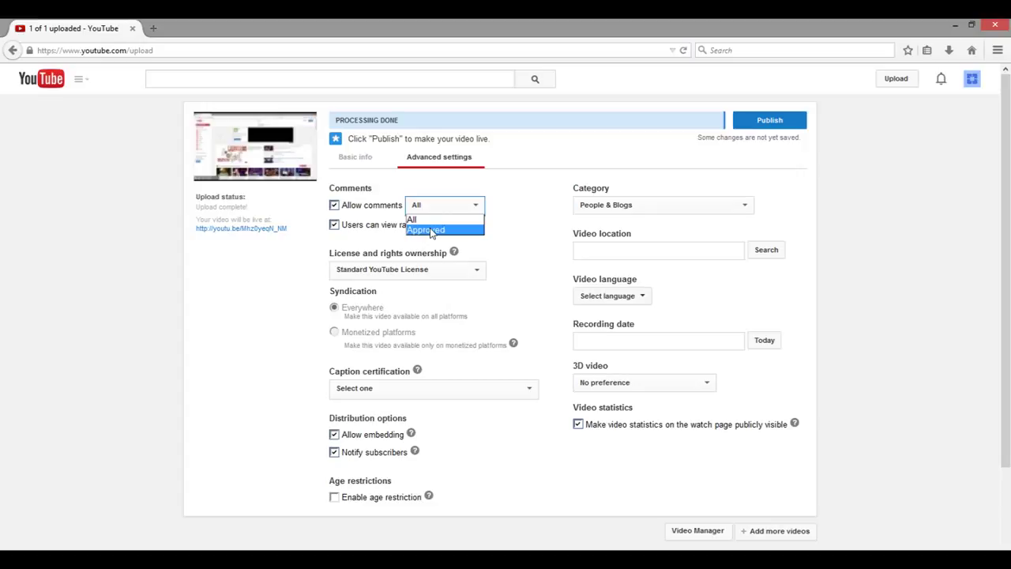
{"action": "left_click", "coordinate": [423, 220]}
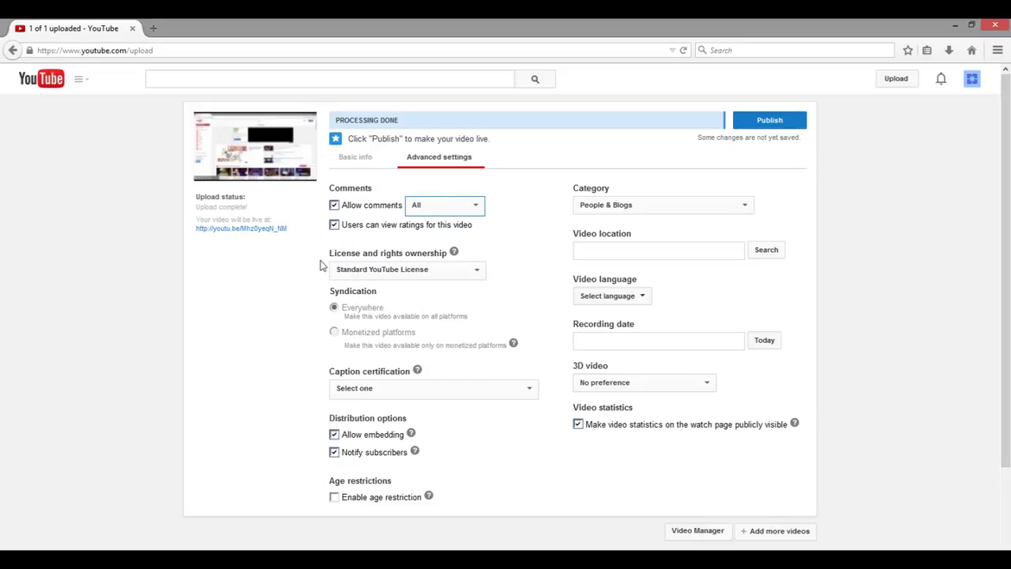
- Choose the Standard YouTube License and check the caption certification choices
{"action": "left_click", "coordinate": [388, 271]}
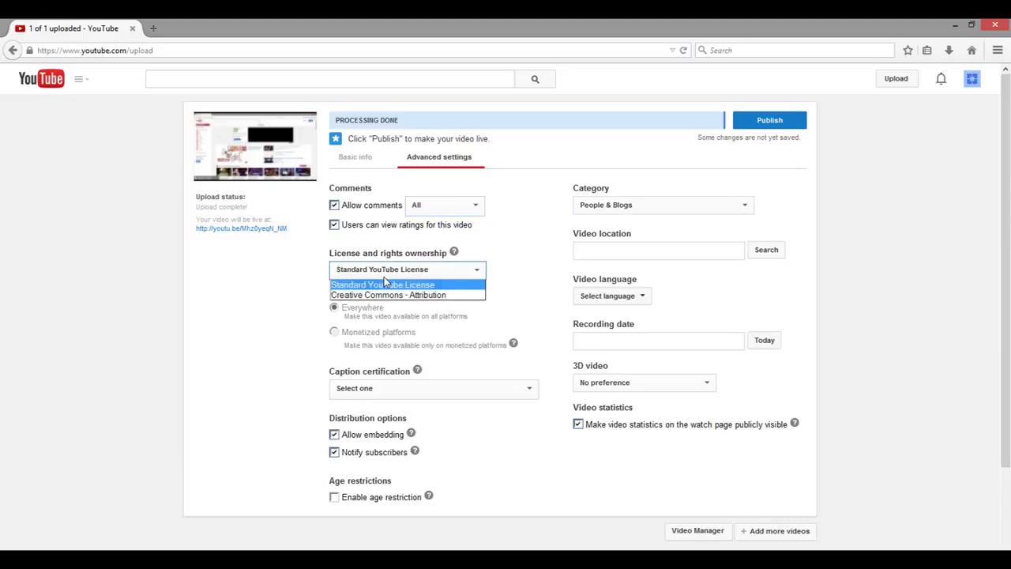
{"action": "left_click", "coordinate": [392, 281]}
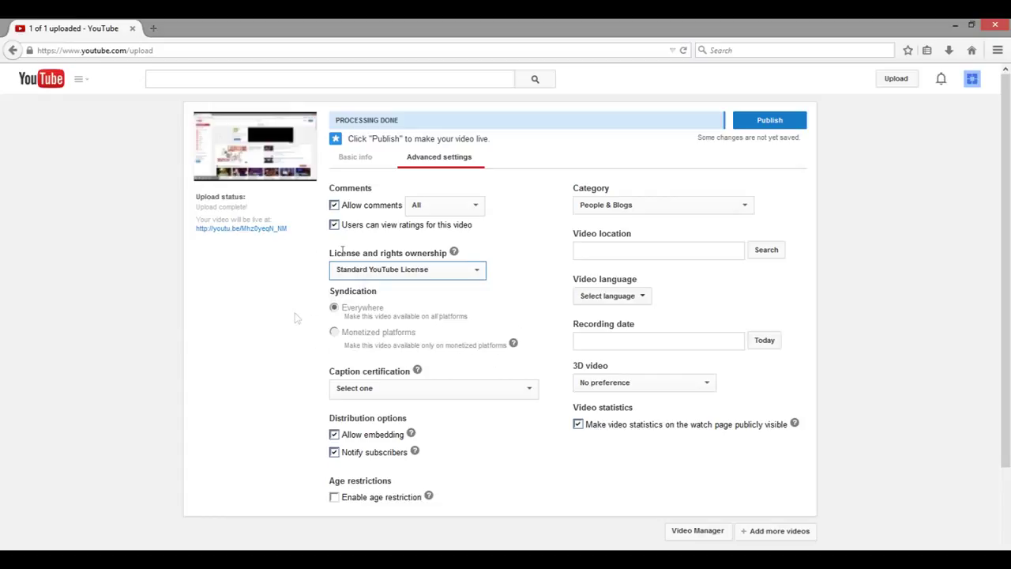
{"action": "left_click", "coordinate": [338, 338]}
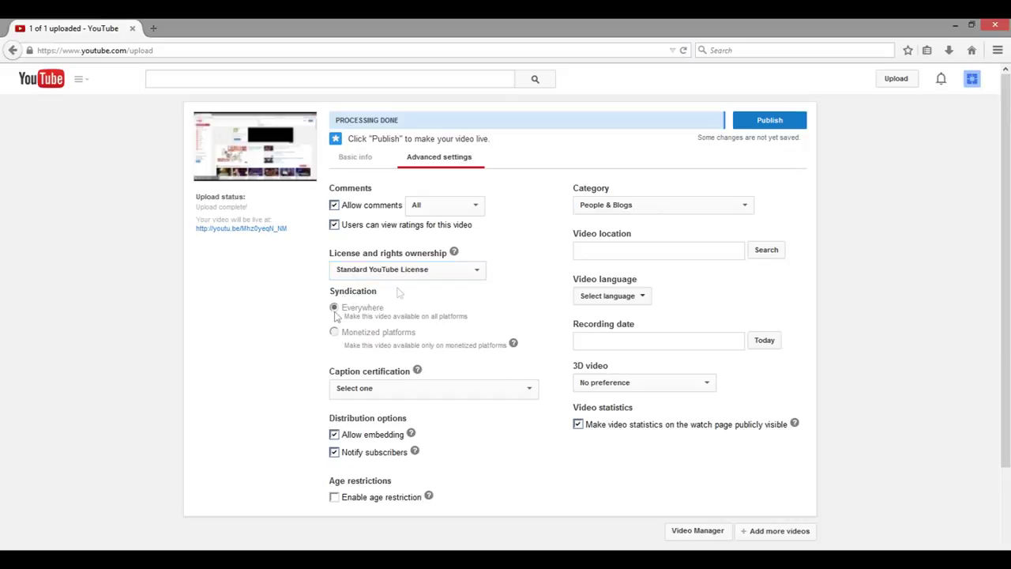
{"action": "left_click", "coordinate": [360, 387]}
{"action": "left_click", "coordinate": [372, 389]}
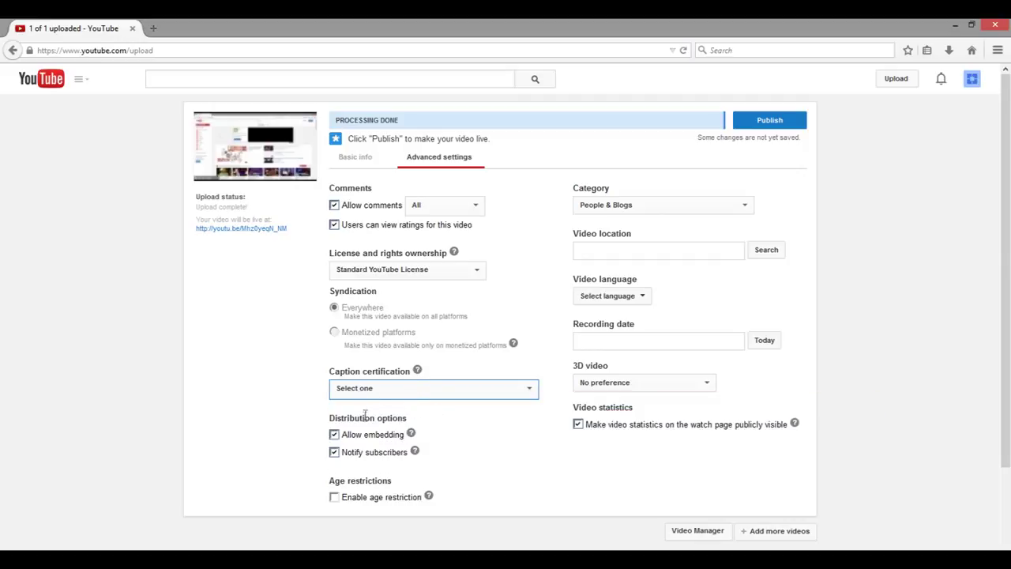
- Disallow embedding of the video in the distribution options, and allow it again
{"action": "left_click_drag", "start_coordinate": [342, 453], "coordinate": [402, 461]}
{"action": "left_click", "coordinate": [419, 466]}
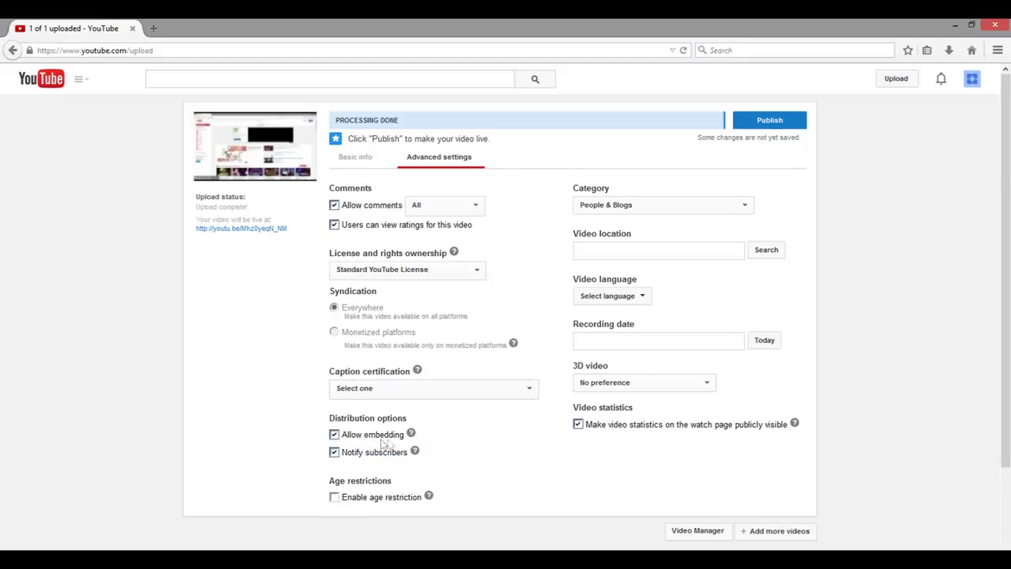
{"action": "mouse_move", "coordinate": [412, 436]}
{"action": "left_click", "coordinate": [334, 434]}
{"action": "left_click", "coordinate": [334, 435]}
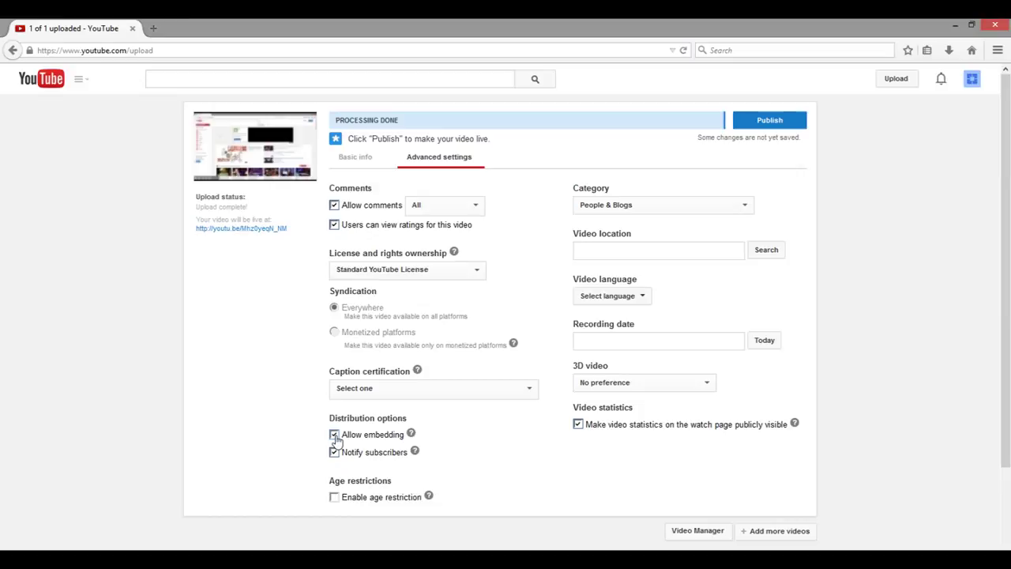
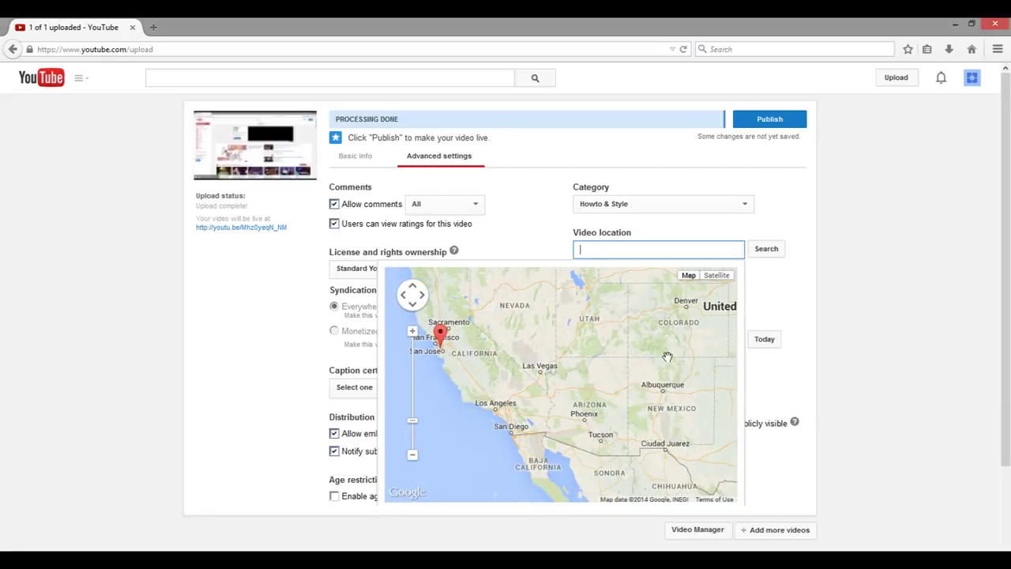
- View the video location map and close it without choosing a location
{"action": "left_click", "coordinate": [768, 310]}
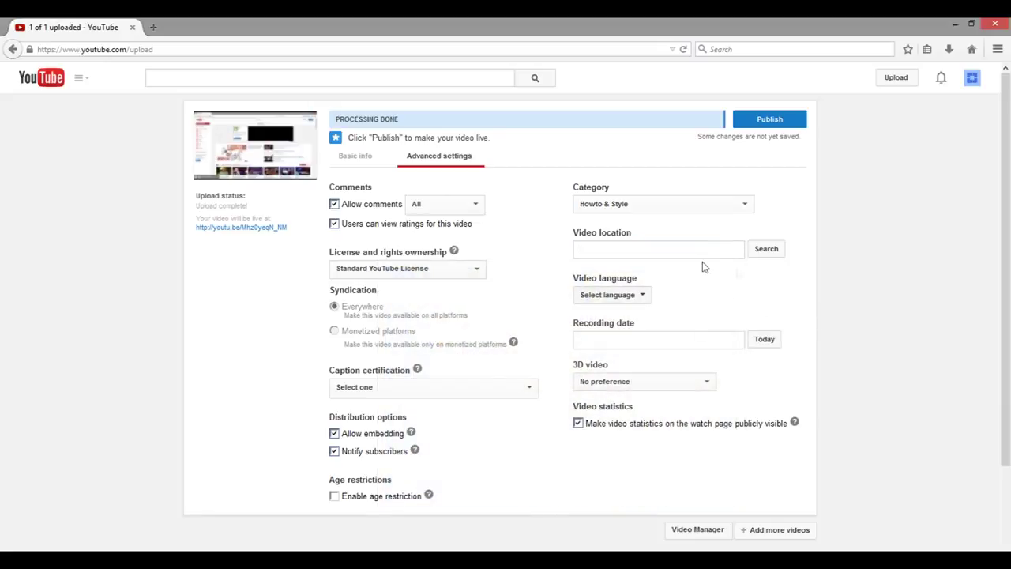
{"action": "left_click", "coordinate": [742, 255]}
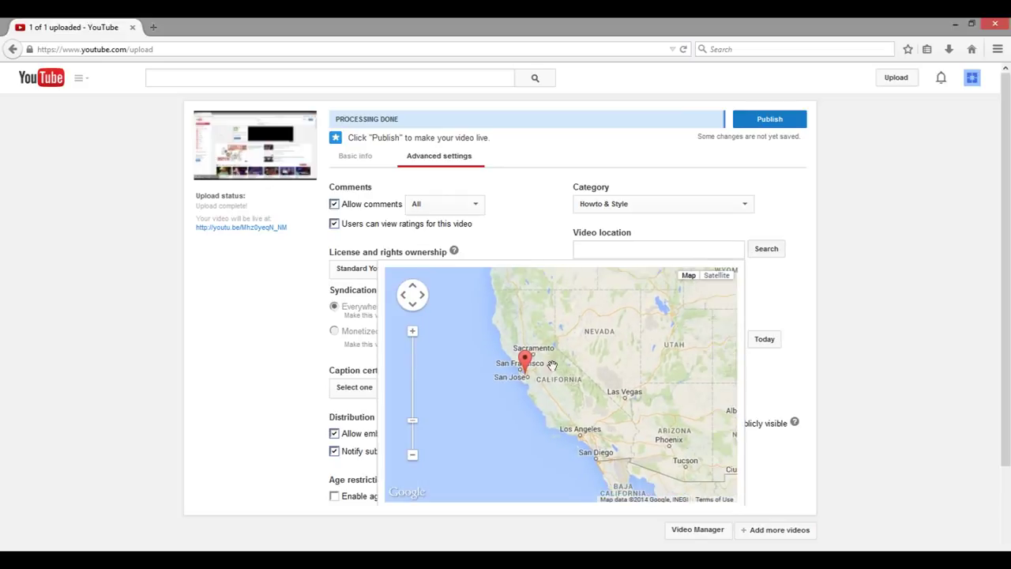
{"action": "left_click", "coordinate": [607, 252]}
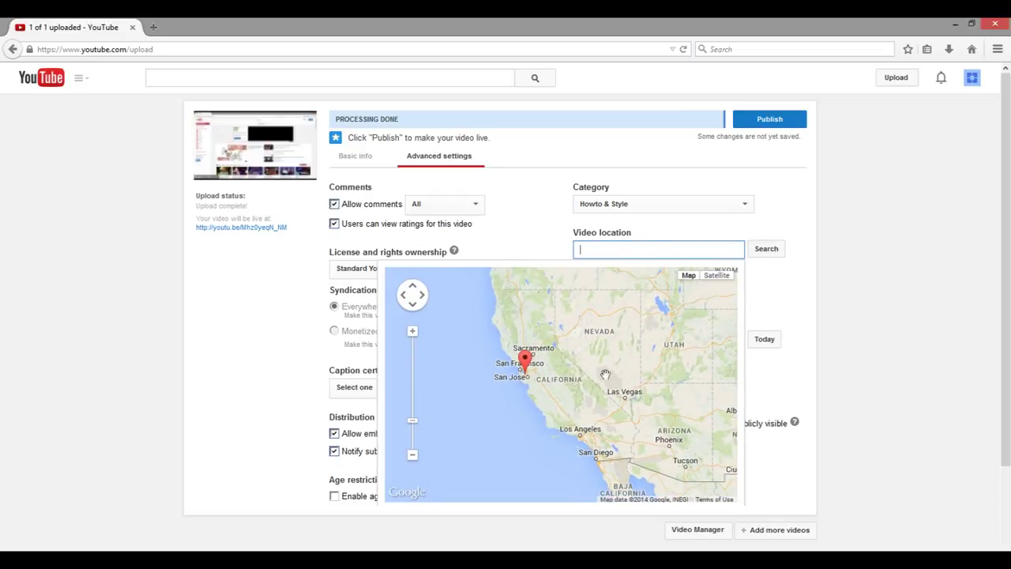
{"action": "left_click", "coordinate": [761, 292]}
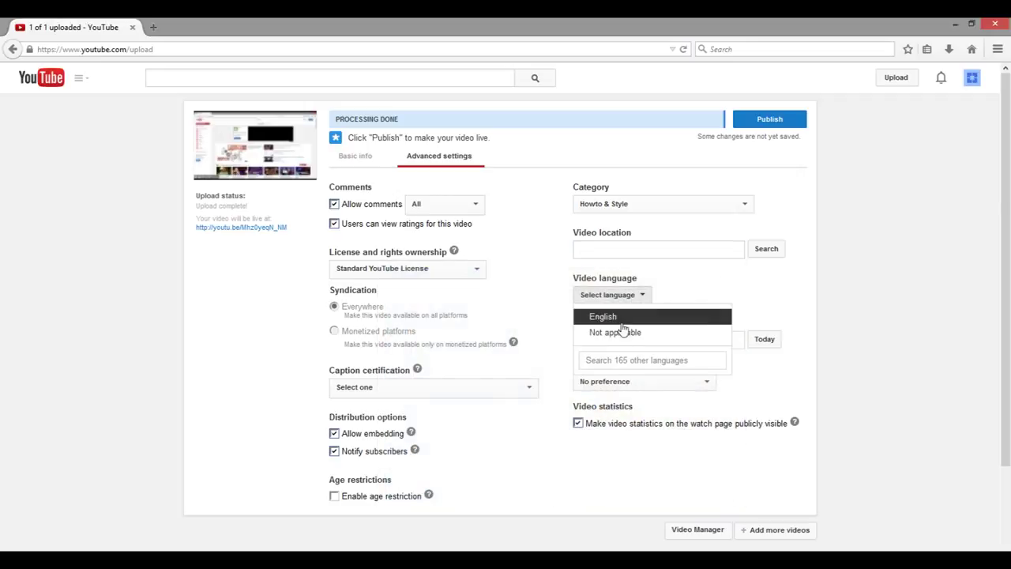
- Set the video language to English and the recording date to today, December 4, 2014
{"action": "left_click", "coordinate": [628, 361]}
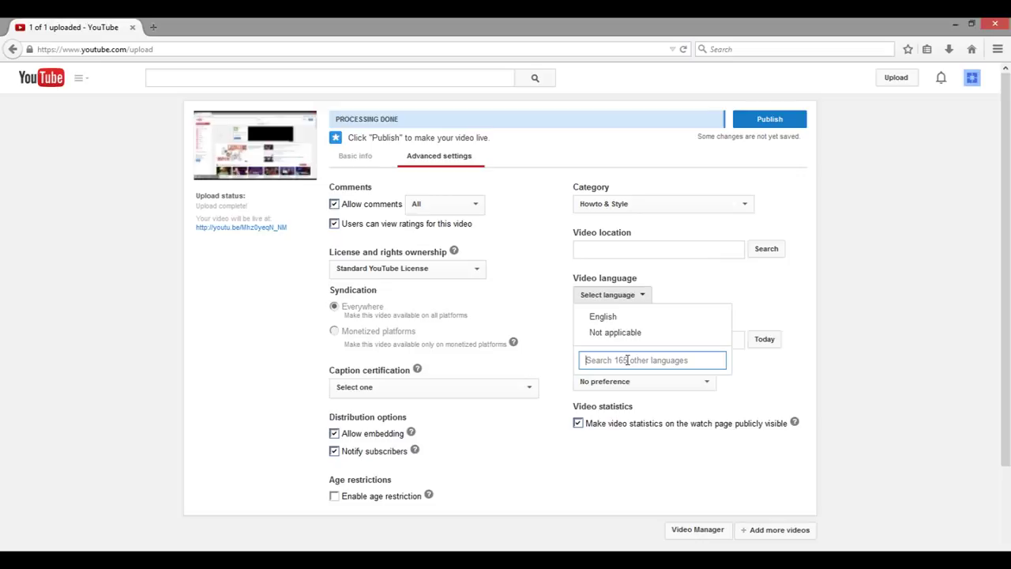
{"action": "type", "text": "Russ"}
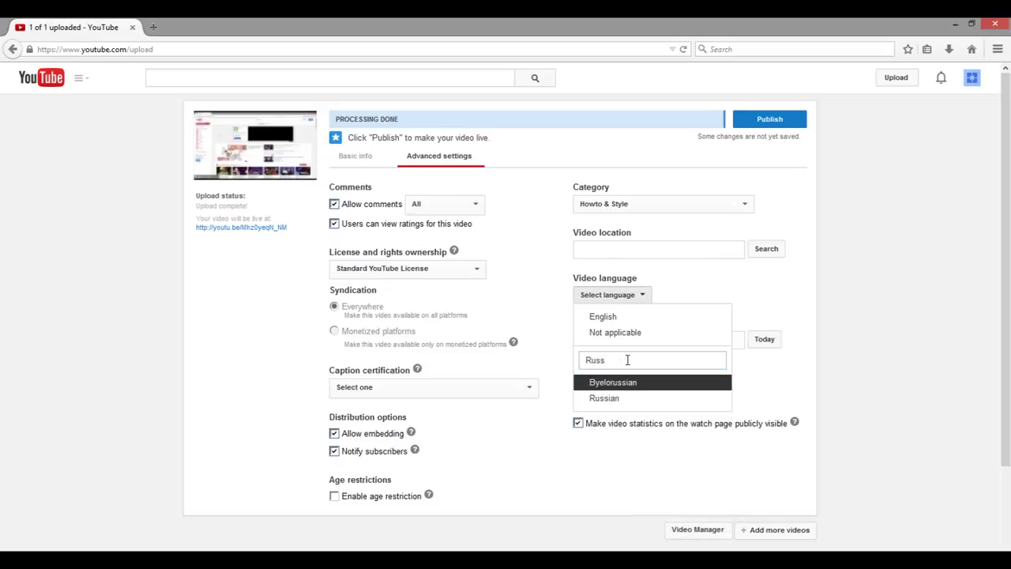
{"action": "left_click", "coordinate": [617, 317]}
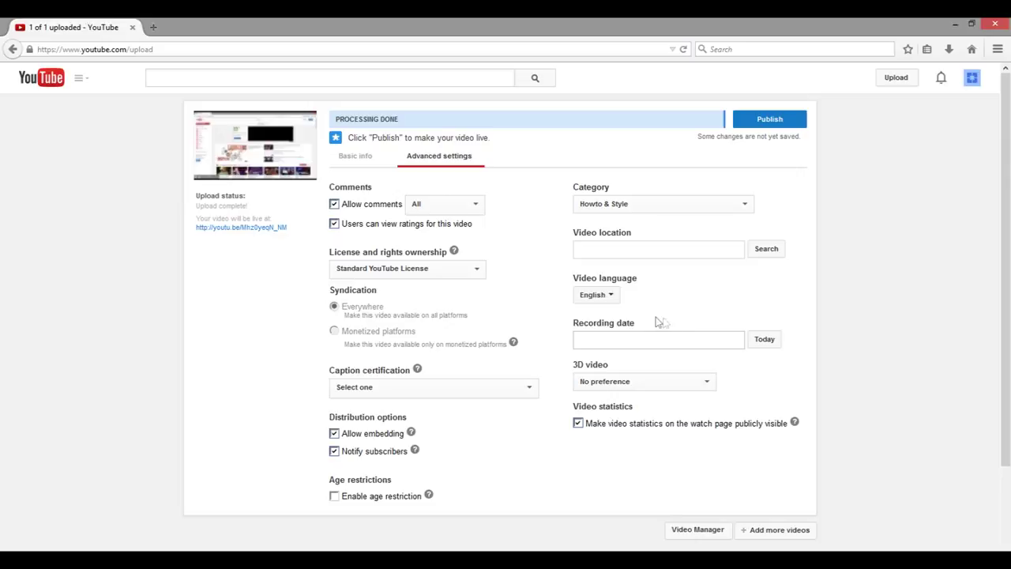
{"action": "left_click", "coordinate": [643, 340]}
{"action": "left_click", "coordinate": [759, 341]}
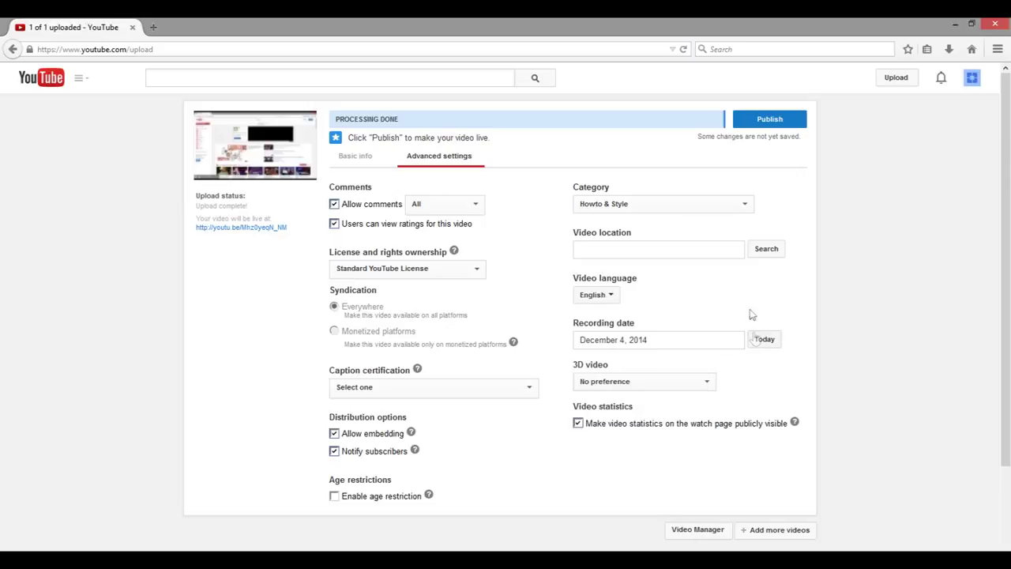
- Review the choices for 3D video, category and video language
{"action": "left_click", "coordinate": [668, 381]}
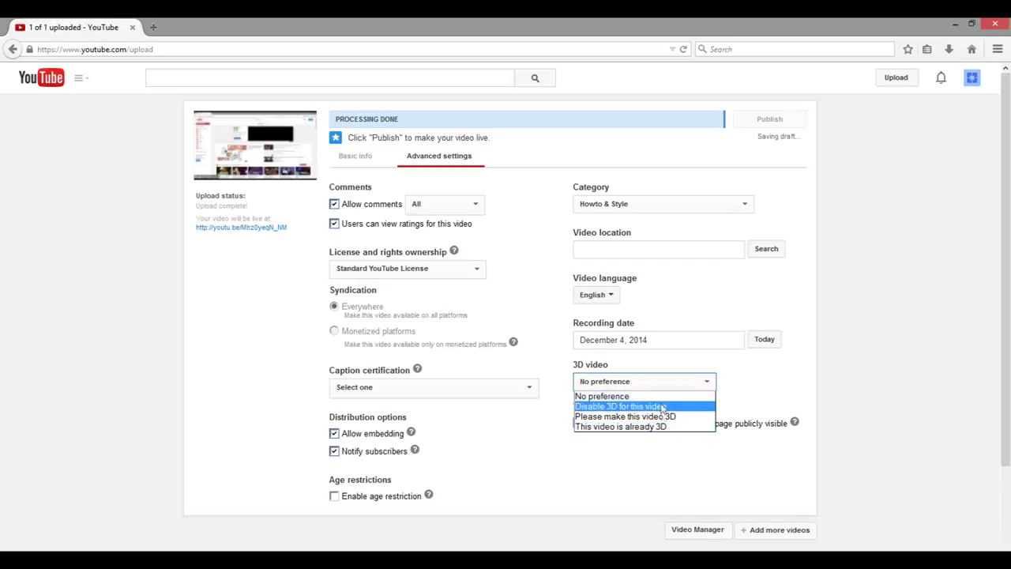
{"action": "left_click", "coordinate": [662, 365]}
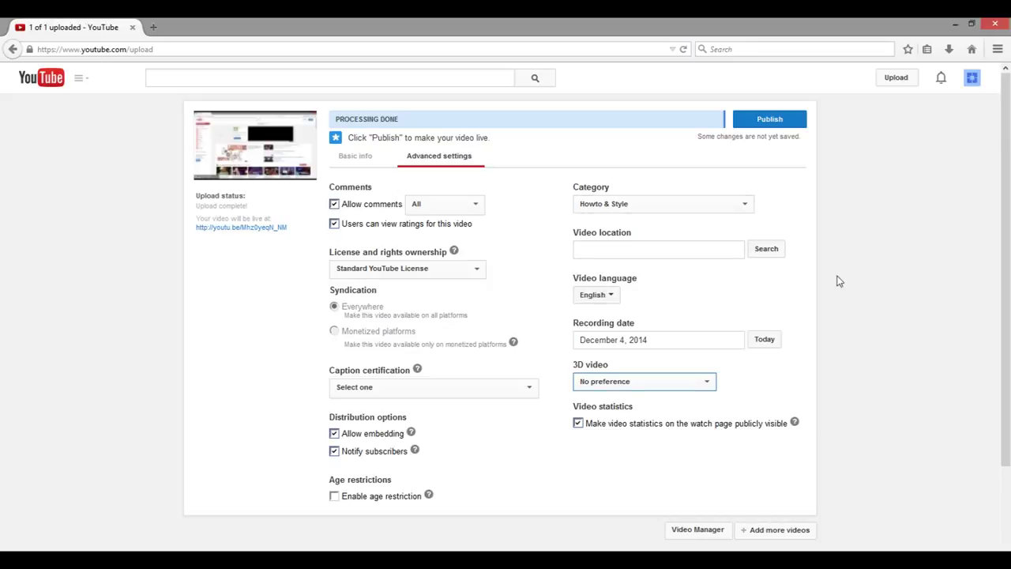
{"action": "left_click", "coordinate": [622, 209]}
{"action": "left_click", "coordinate": [619, 209]}
{"action": "left_click", "coordinate": [613, 295]}
{"action": "left_click", "coordinate": [628, 304]}
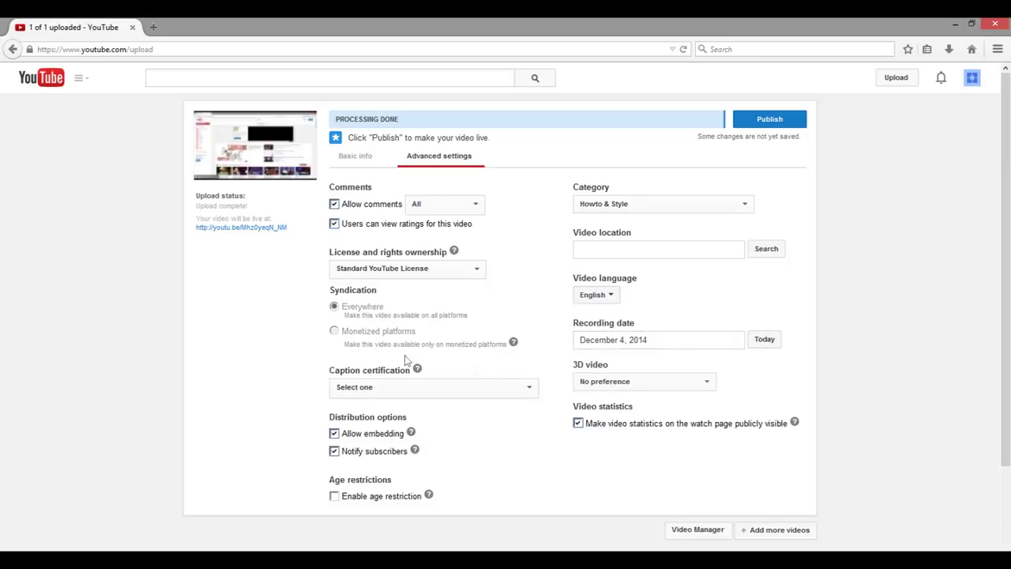
- Return to the video's basic info, publish the video and open its live link
{"action": "left_click", "coordinate": [376, 166]}
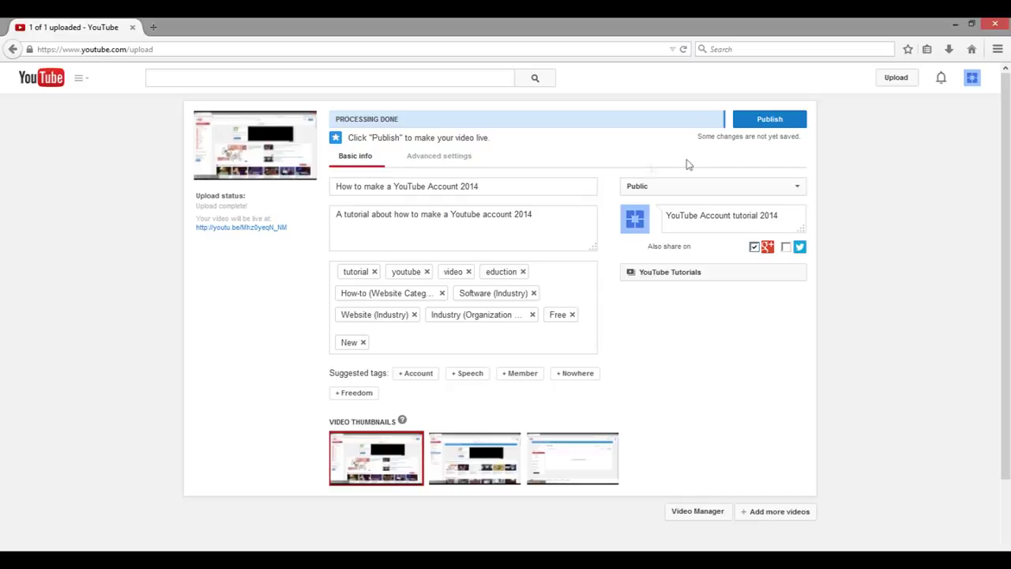
{"action": "left_click", "coordinate": [751, 125]}
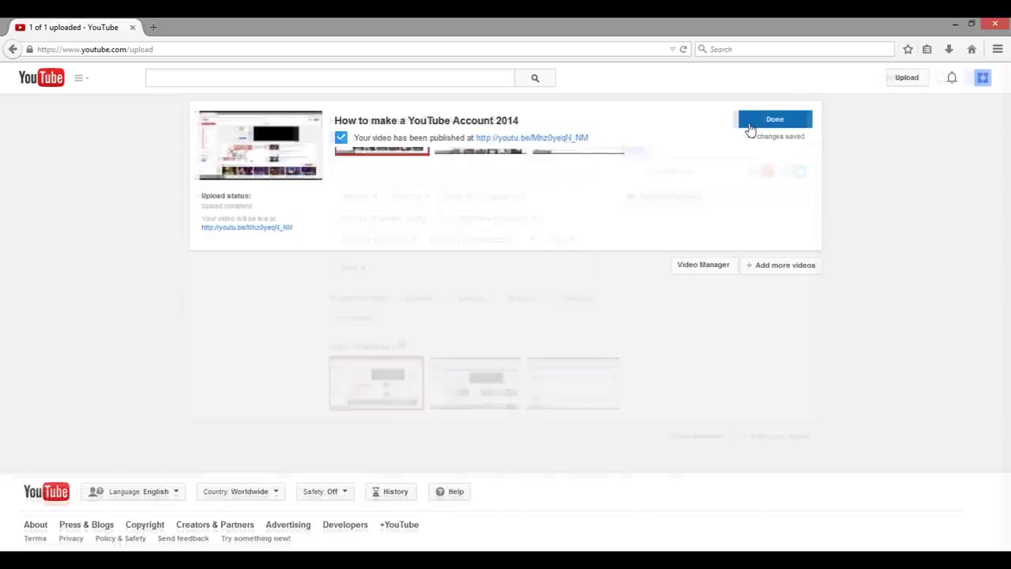
{"action": "left_click", "coordinate": [485, 143]}
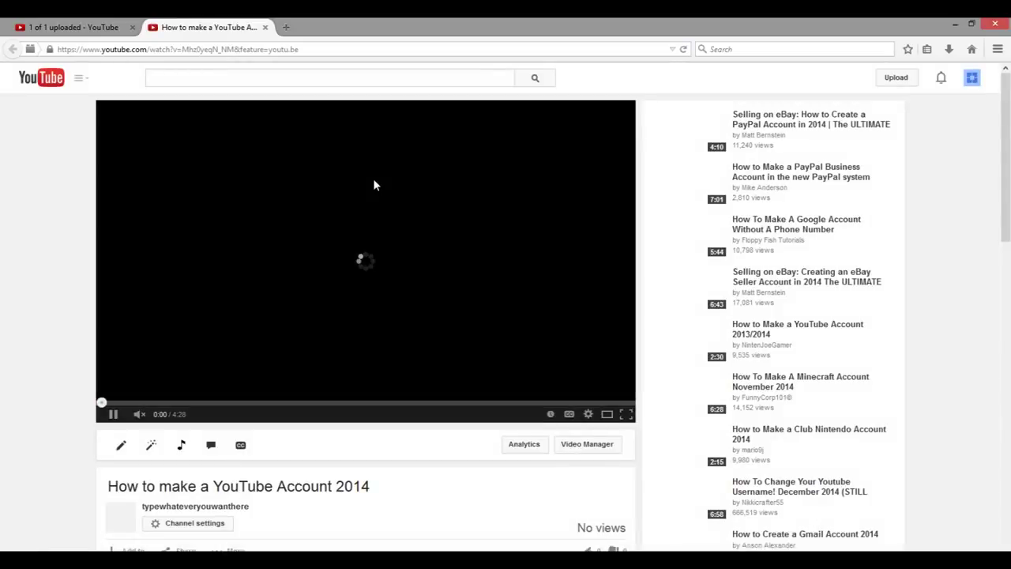
- Unmute and pause the uploaded video, and set its playback quality to 1080p HD
{"action": "left_click", "coordinate": [139, 414]}
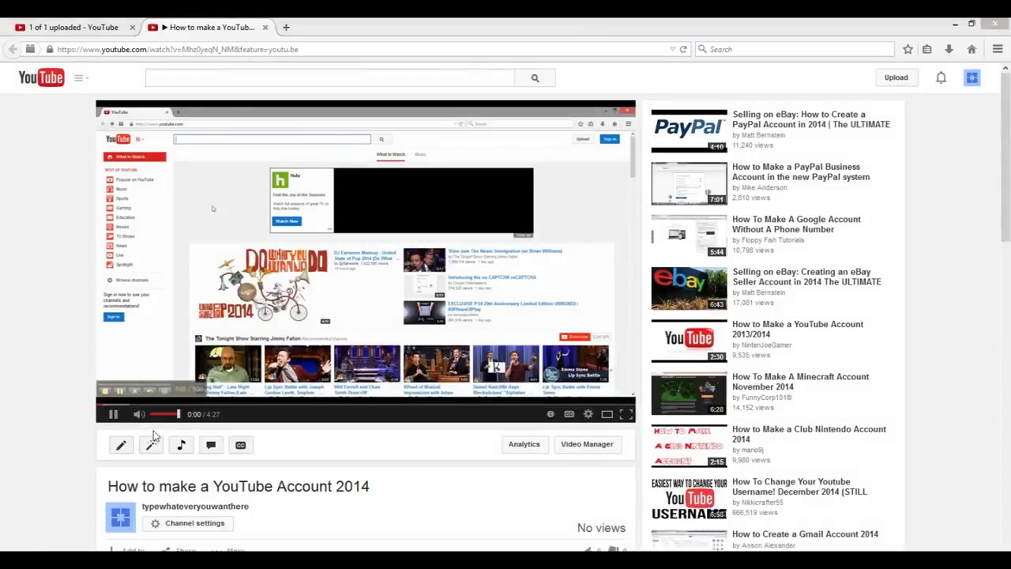
{"action": "left_click", "coordinate": [115, 419]}
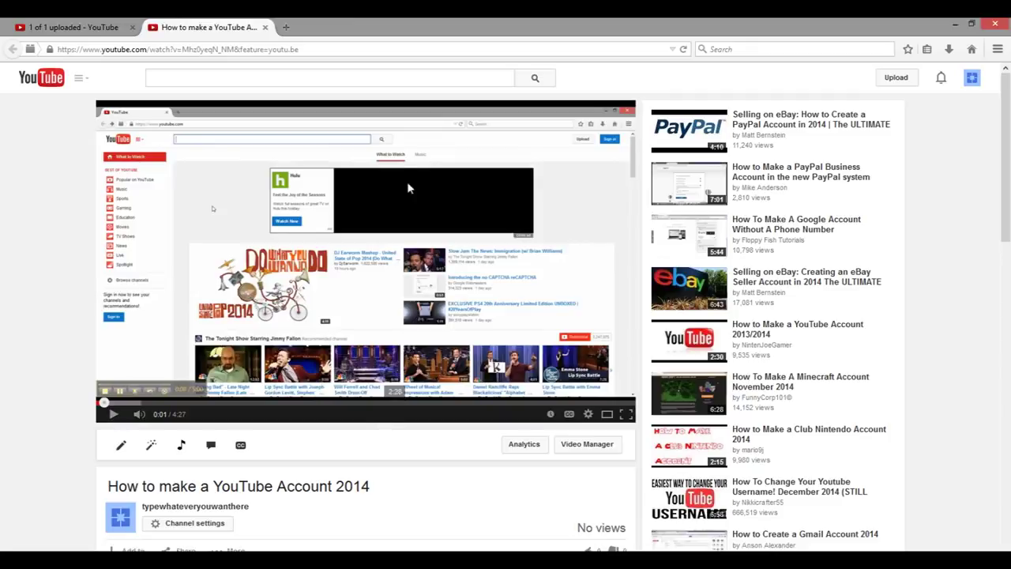
{"action": "left_click", "coordinate": [588, 413]}
{"action": "left_click", "coordinate": [583, 385]}
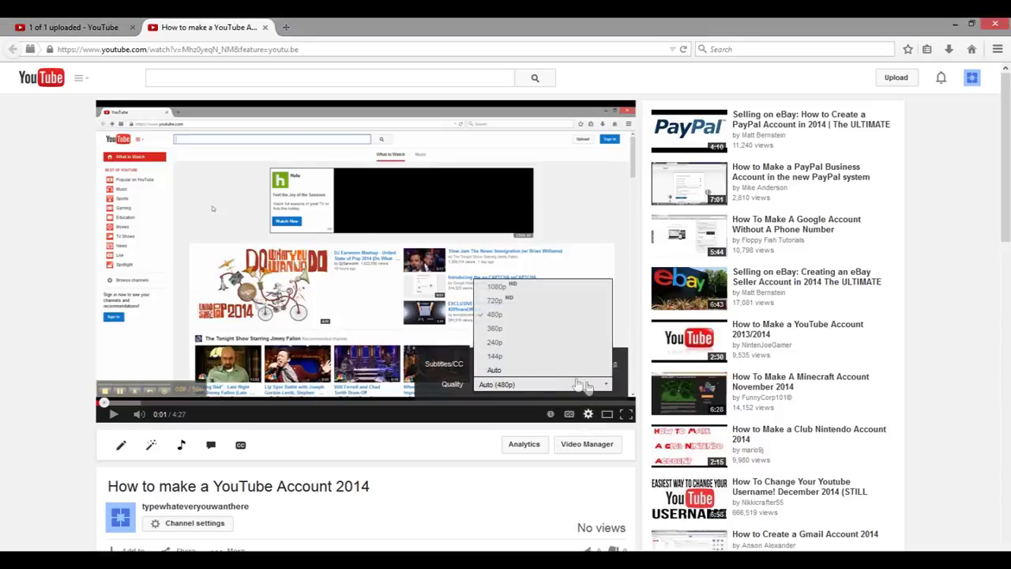
{"action": "left_click", "coordinate": [525, 289]}
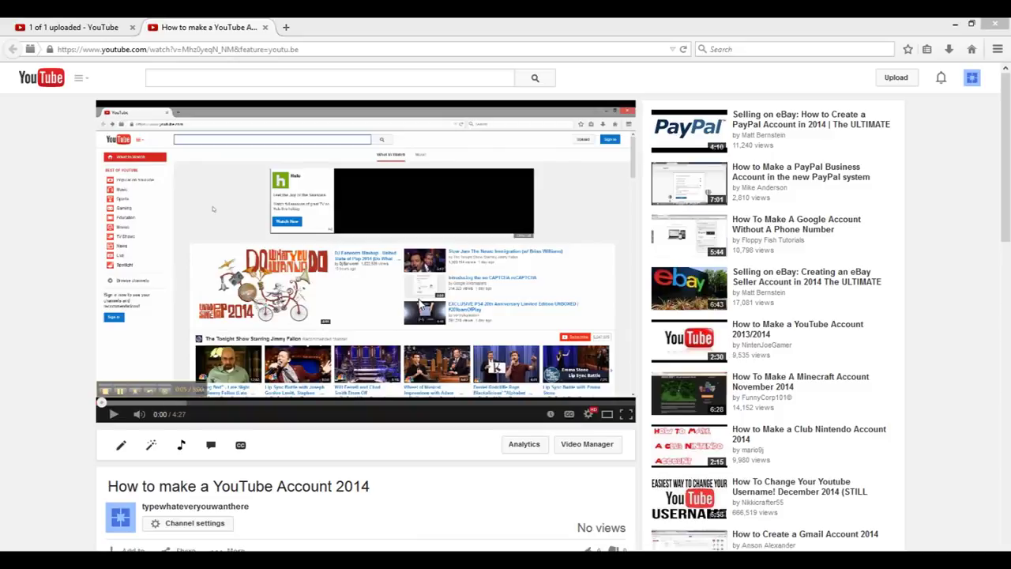
- Review the playback quality options available for the video, and close the player settings
{"action": "left_click", "coordinate": [589, 414]}
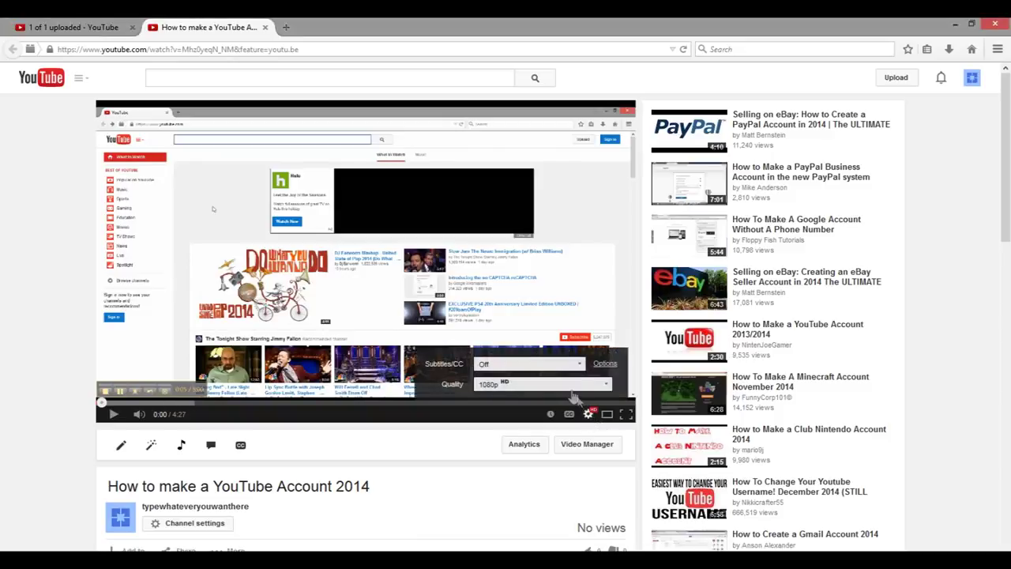
{"action": "left_click", "coordinate": [569, 385]}
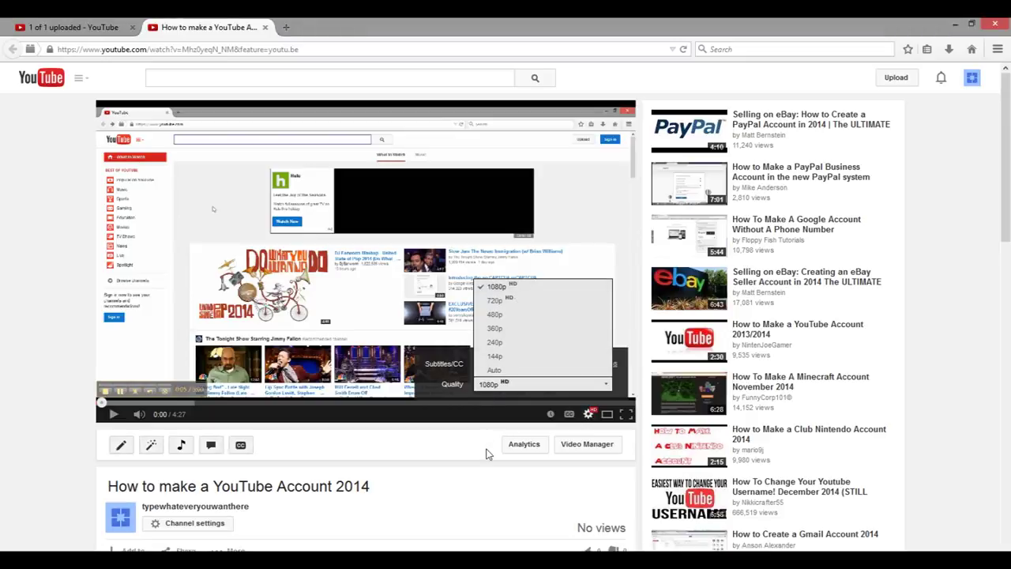
{"action": "left_click", "coordinate": [587, 413]}
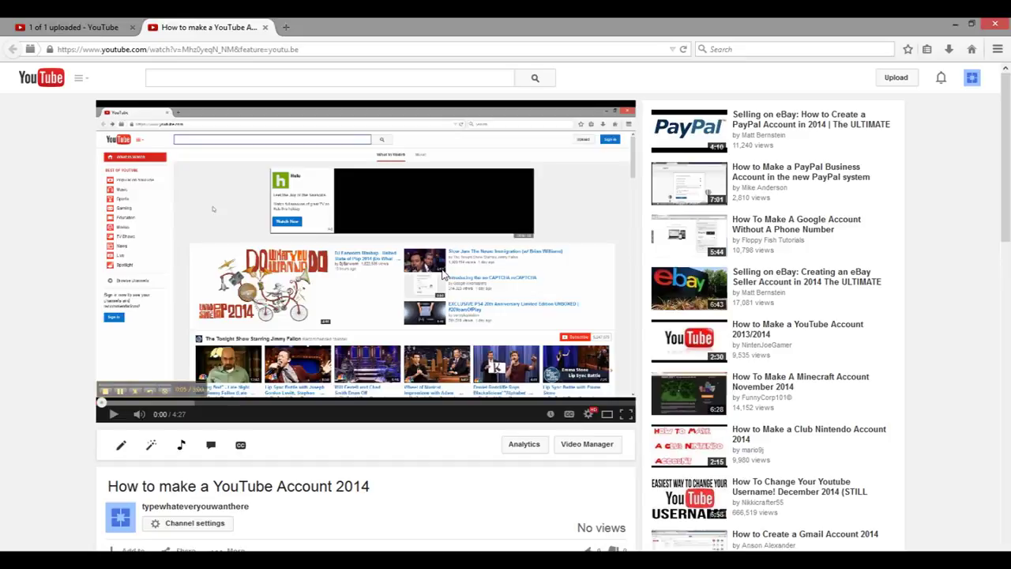
- Start a new upload and choose the How to make a YouTube Account video from the Gmail Address folder in Videos, Youtube Tutorials
{"action": "left_click", "coordinate": [896, 79]}
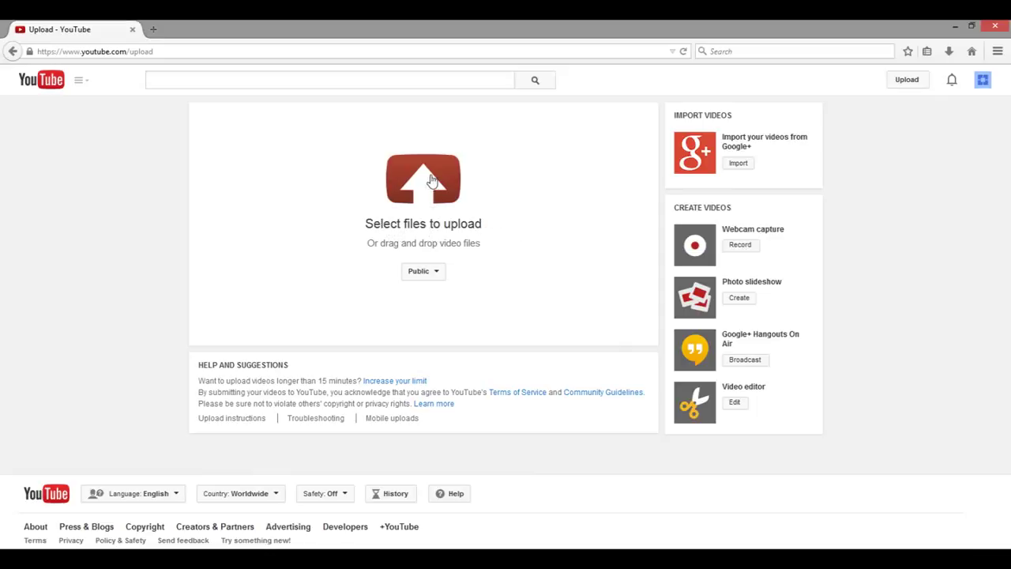
{"action": "left_click", "coordinate": [430, 178]}
{"action": "left_click", "coordinate": [303, 199]}
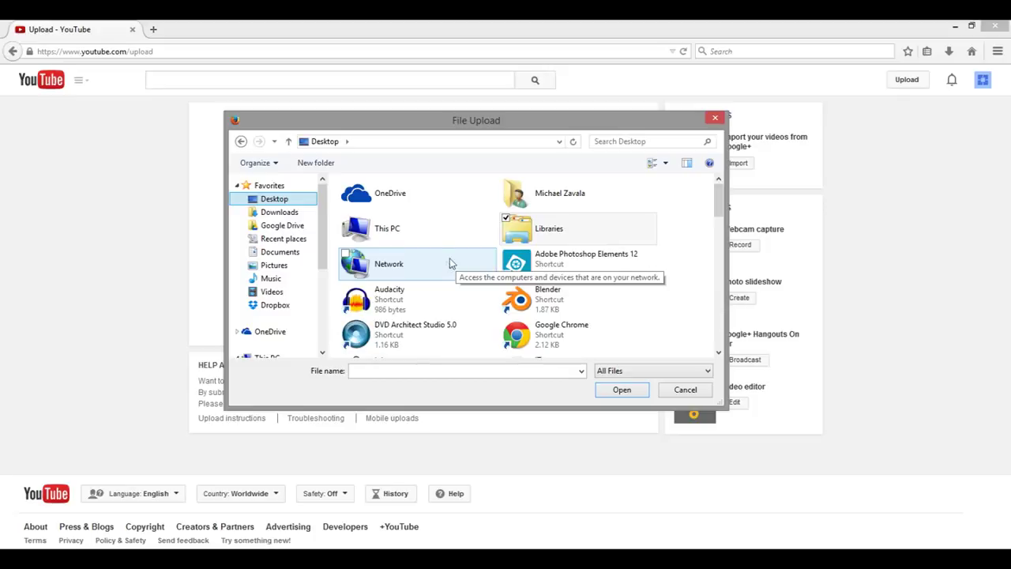
{"action": "left_click", "coordinate": [272, 292]}
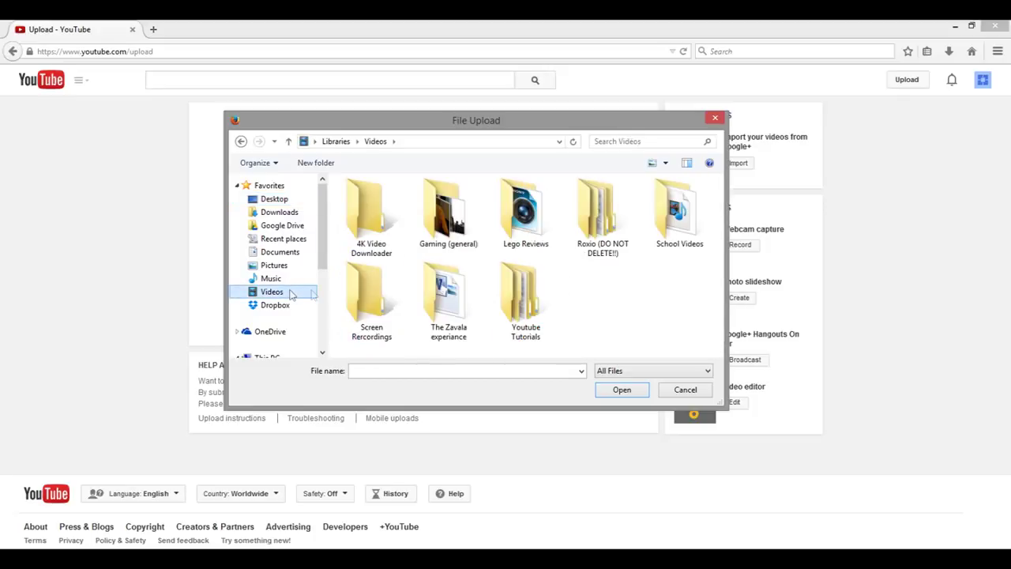
{"action": "double_click", "coordinate": [511, 312]}
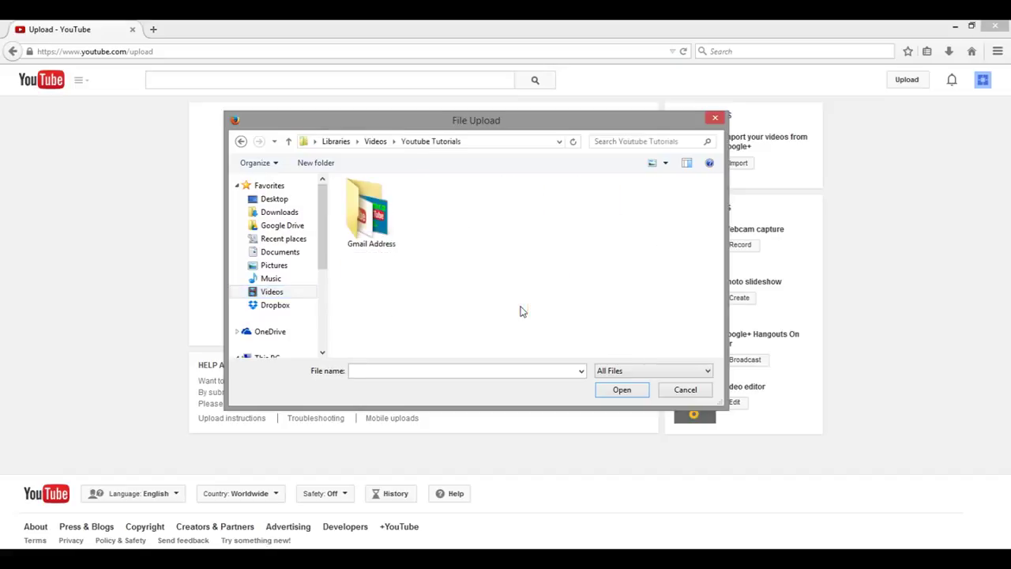
{"action": "left_click", "coordinate": [375, 229]}
{"action": "double_click", "coordinate": [375, 229]}
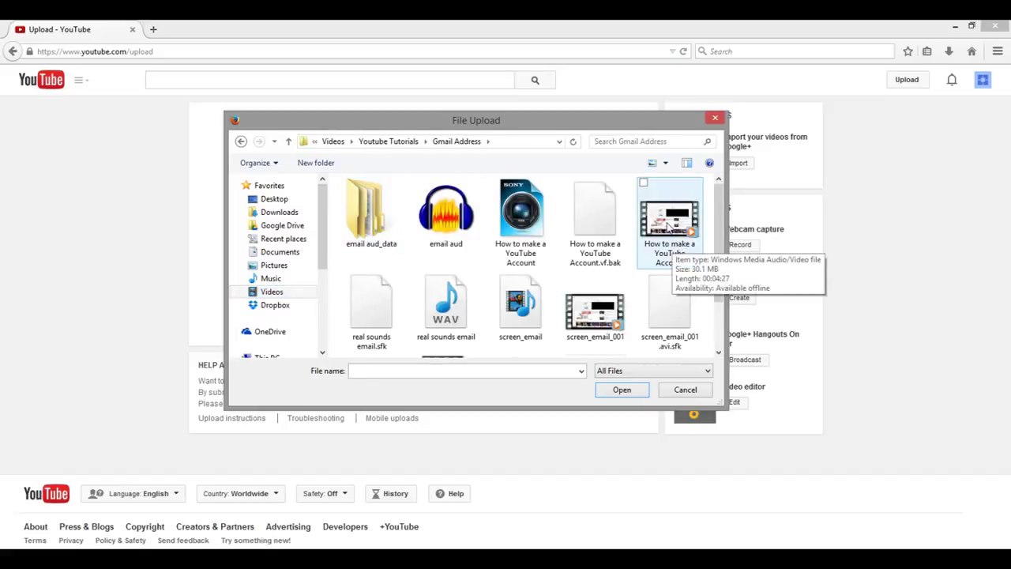
{"action": "double_click", "coordinate": [670, 226]}
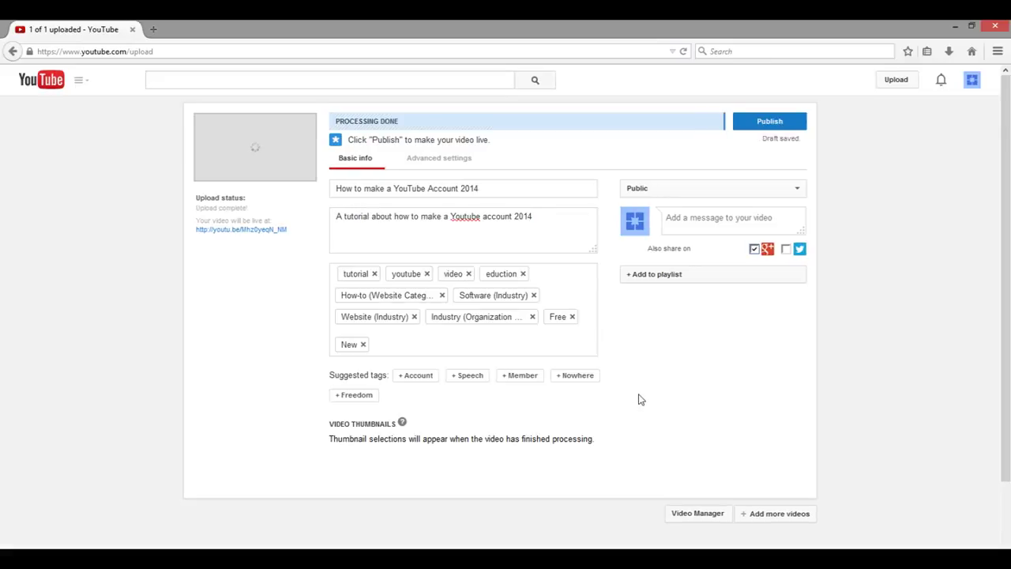
- Review the privacy options, choose Public, and go to the message field for sharing the video
{"action": "left_click", "coordinate": [643, 194]}
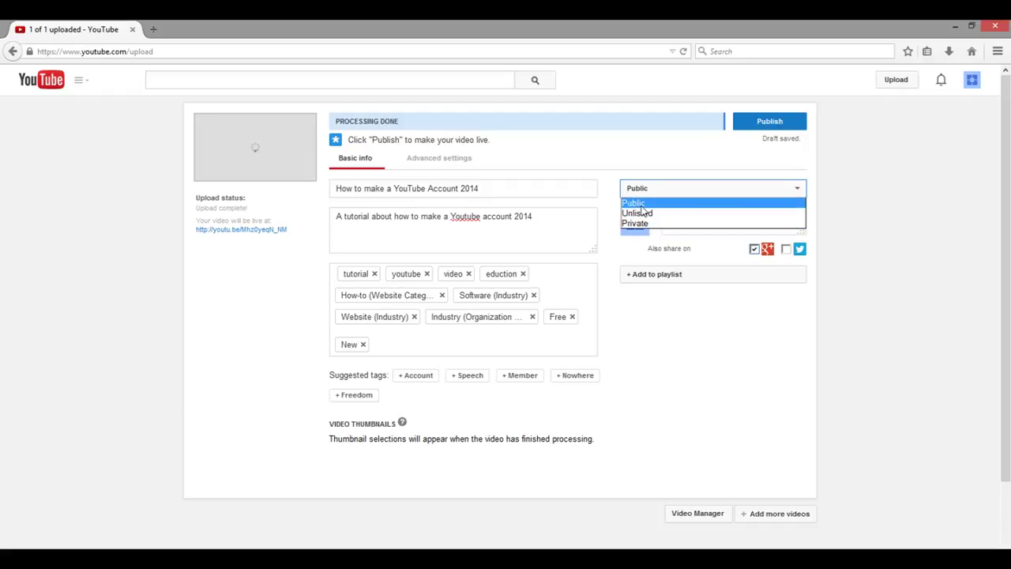
{"action": "left_click", "coordinate": [636, 203]}
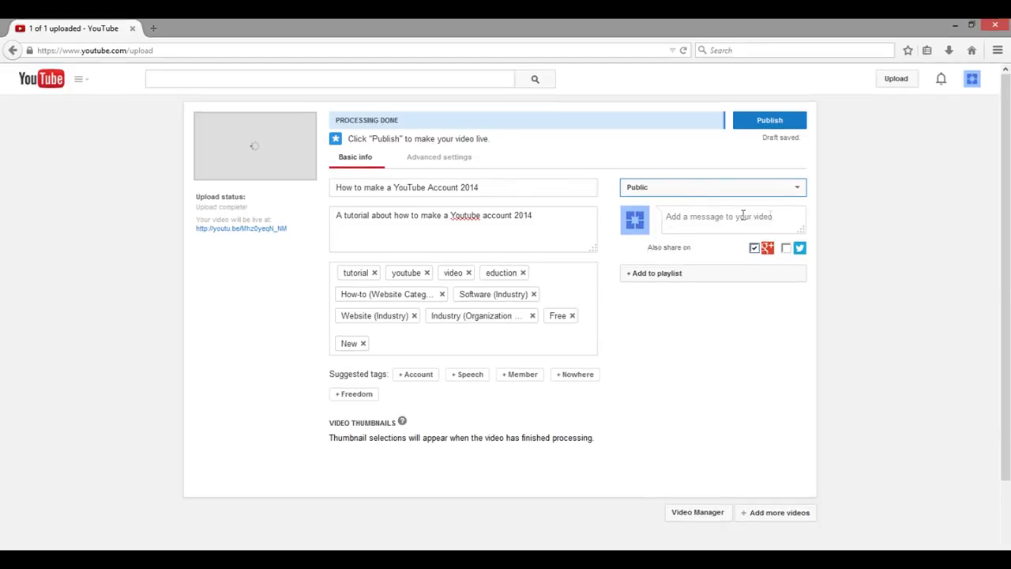
{"action": "left_click", "coordinate": [668, 218]}
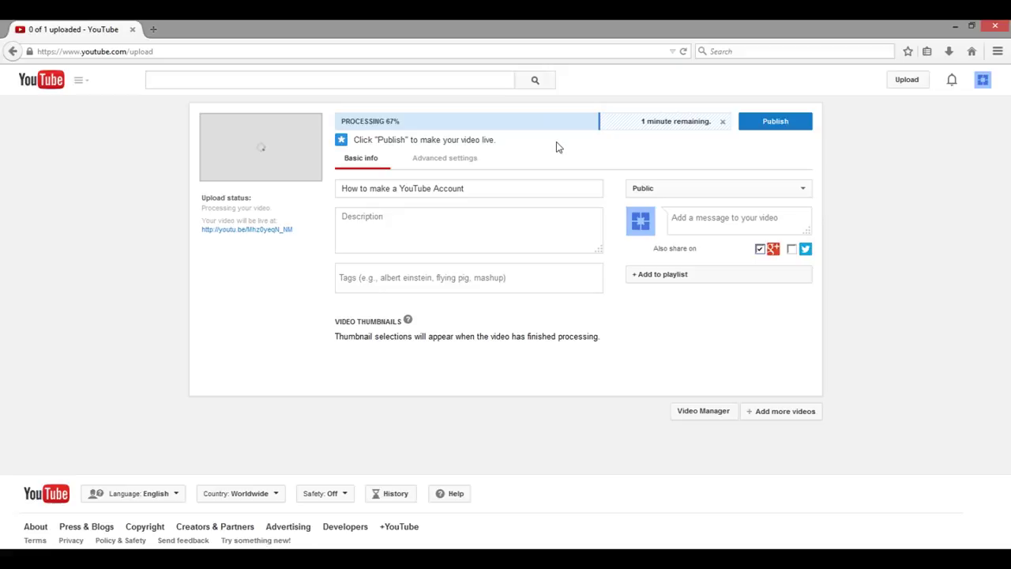
- Glance at the advanced settings, return to the basic info and set the video title to "How to make a YouTube Account 2014"
{"action": "left_click", "coordinate": [417, 161]}
{"action": "left_click", "coordinate": [357, 163]}
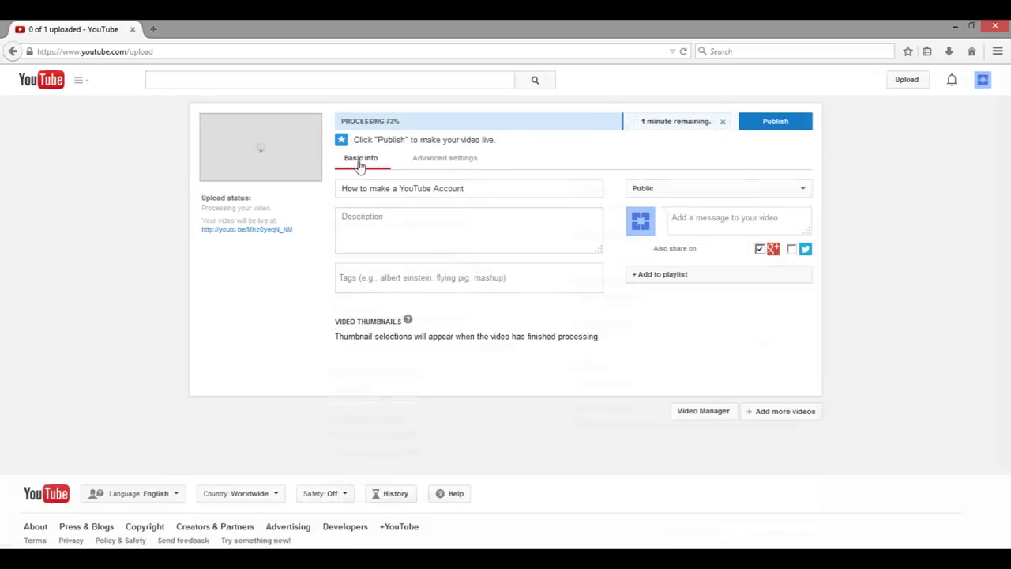
{"action": "left_click_drag", "start_coordinate": [343, 188], "coordinate": [465, 190]}
{"action": "left_click", "coordinate": [475, 191]}
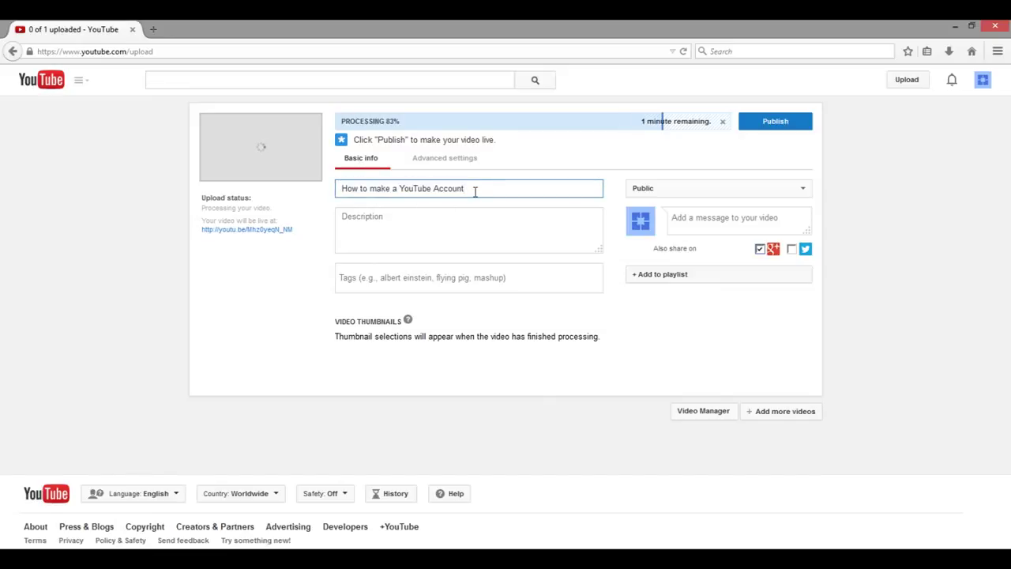
{"action": "type", "text": "2014"}
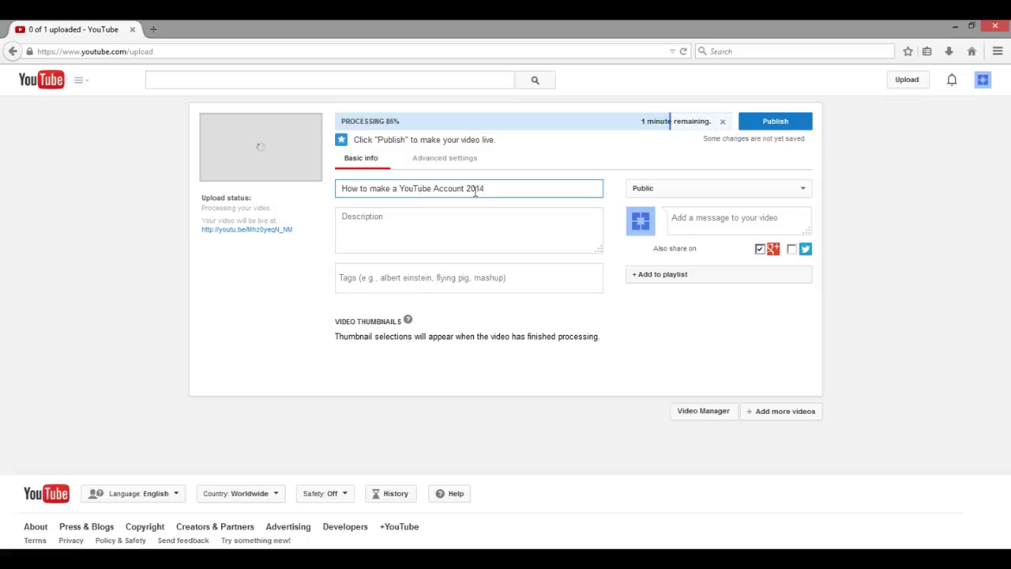
{"action": "left_click_drag", "start_coordinate": [405, 188], "coordinate": [367, 188]}
{"action": "left_click", "coordinate": [492, 189]}
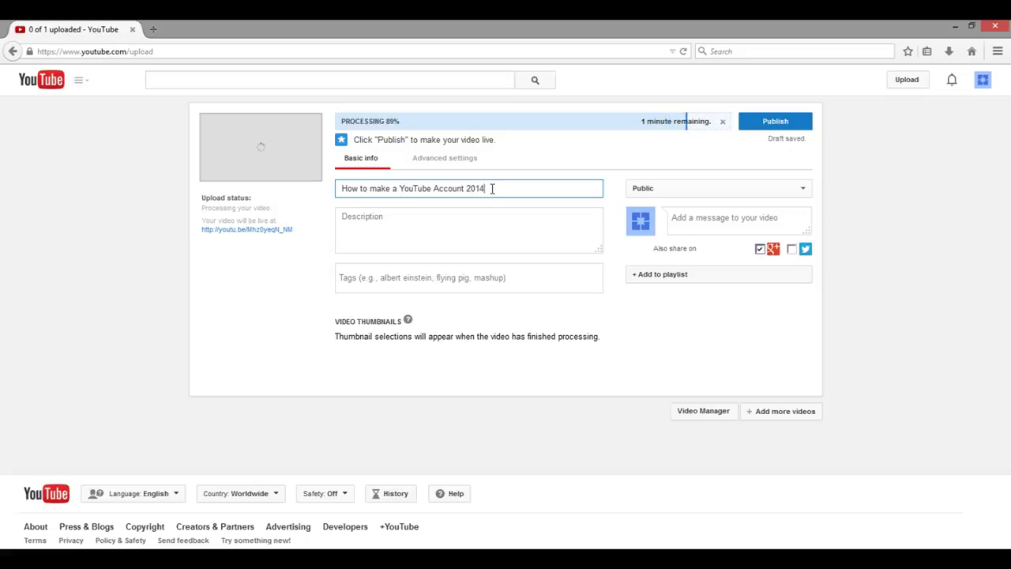
- Enter "A tutorial about how to make a Youtube account" as the video description
{"action": "left_click", "coordinate": [419, 226]}
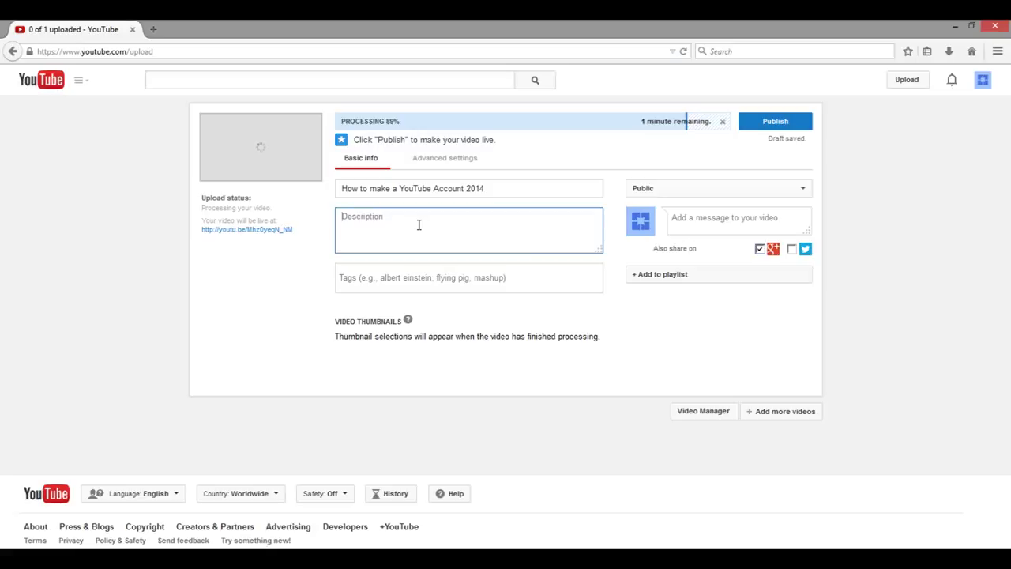
{"action": "type", "text": "A "}
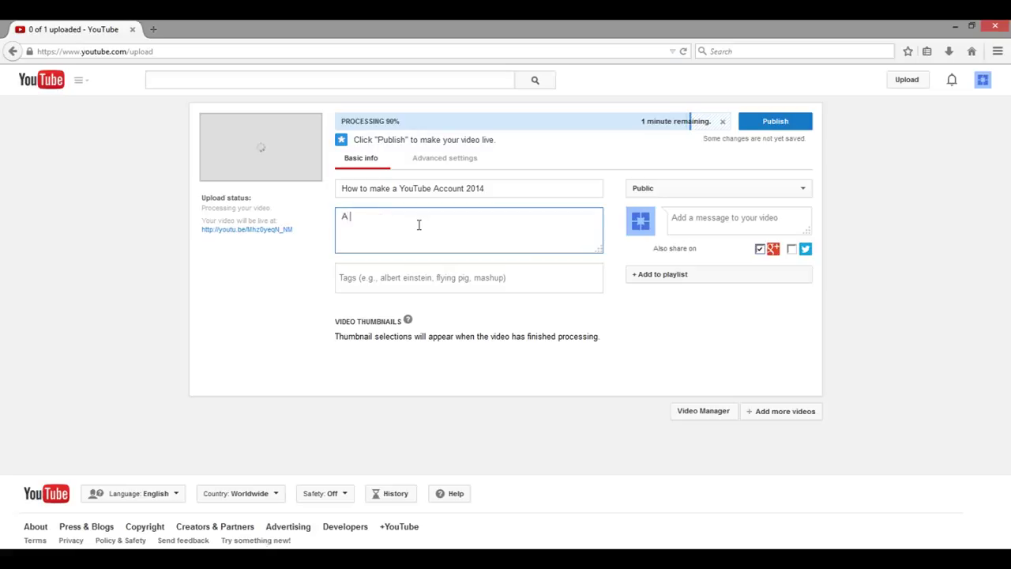
{"action": "type", "text": "tutorial about how to make a Youtub"}
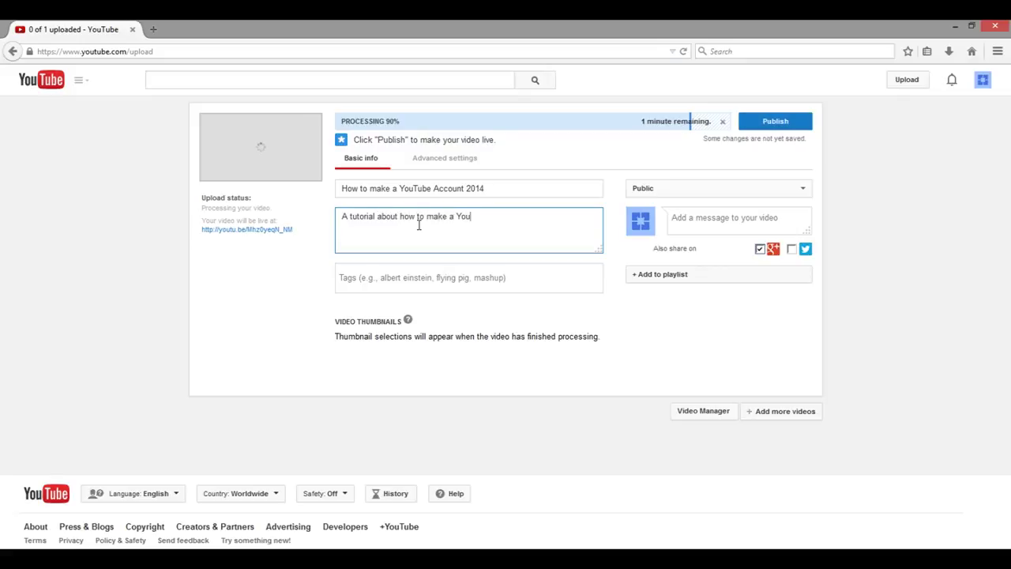
{"action": "type", "text": "e accoun"}
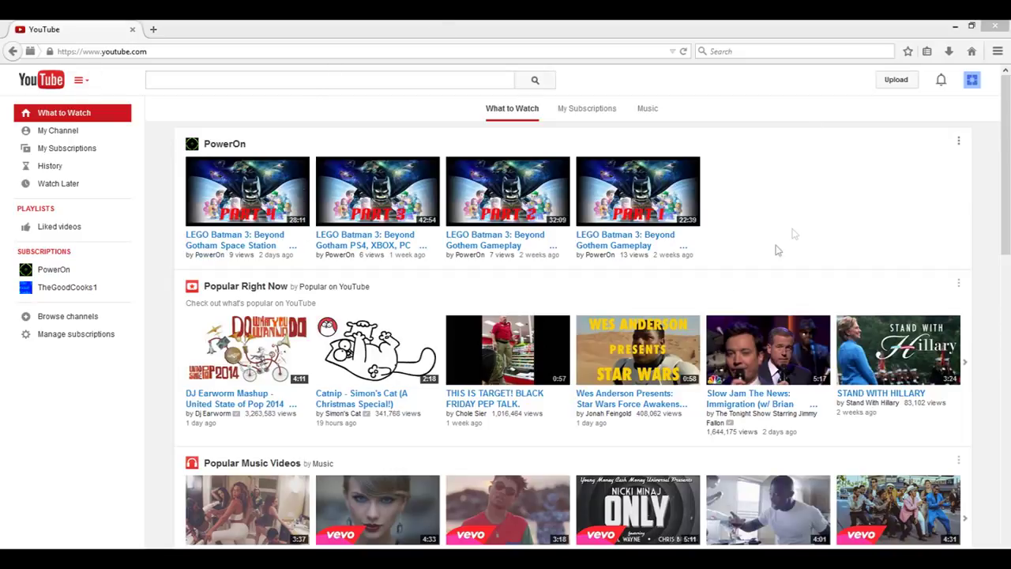
{"action": "left_click", "coordinate": [972, 82]}
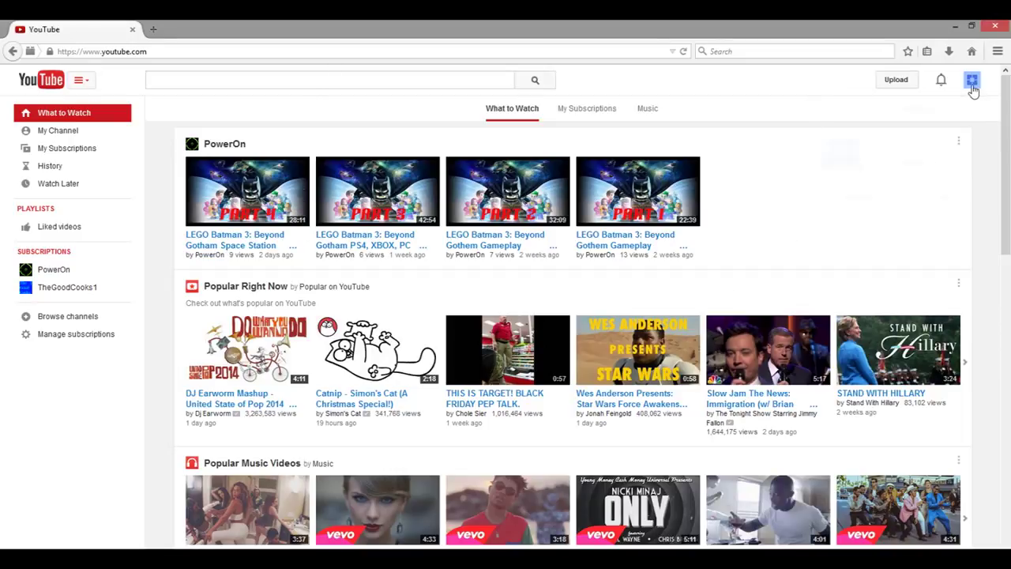
{"action": "left_click", "coordinate": [773, 101]}
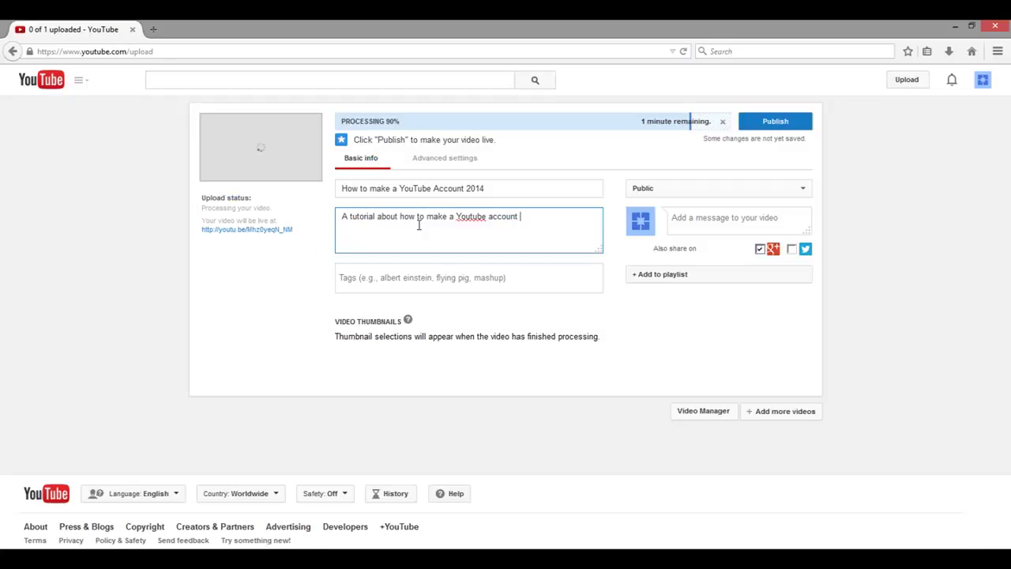
- Complete the video description by adding 2014 at its end
{"action": "type", "text": "2014"}
{"action": "left_click_drag", "start_coordinate": [590, 224], "coordinate": [290, 199]}
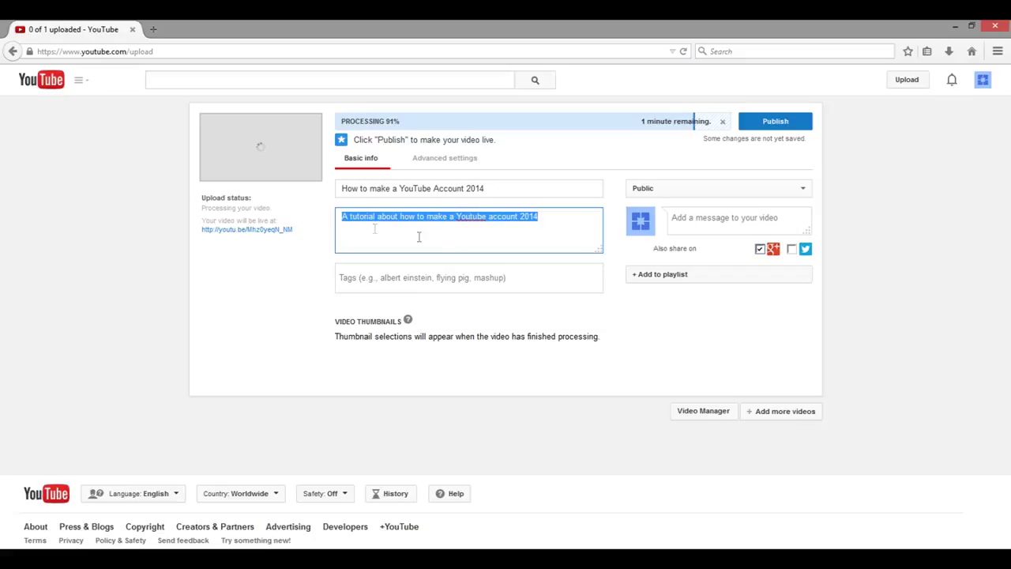
{"action": "left_click", "coordinate": [477, 243]}
- Add the tags tutorial, youtube, video and eduction to the video
{"action": "left_click", "coordinate": [360, 286]}
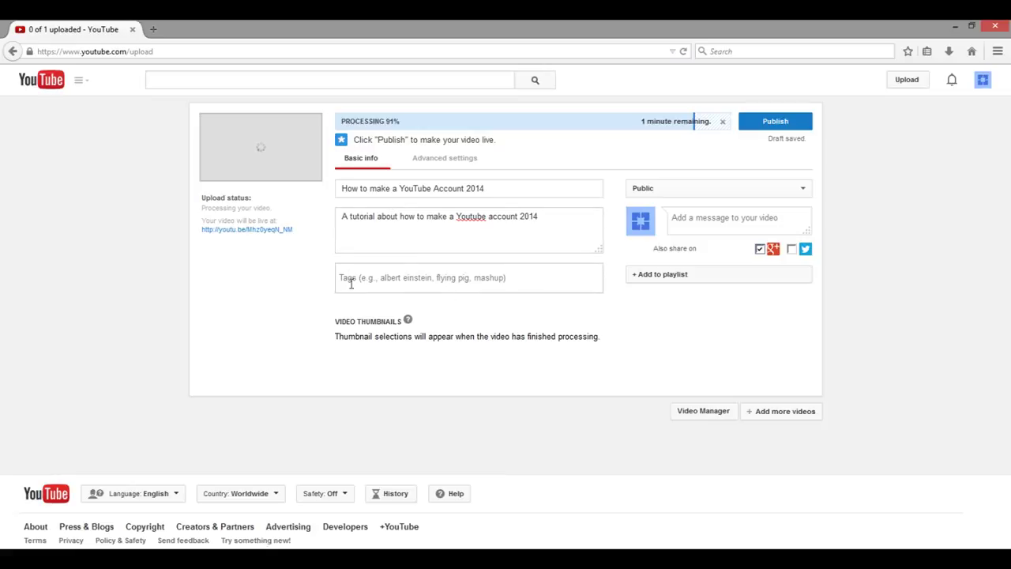
{"action": "type", "text": "tutorial,"}
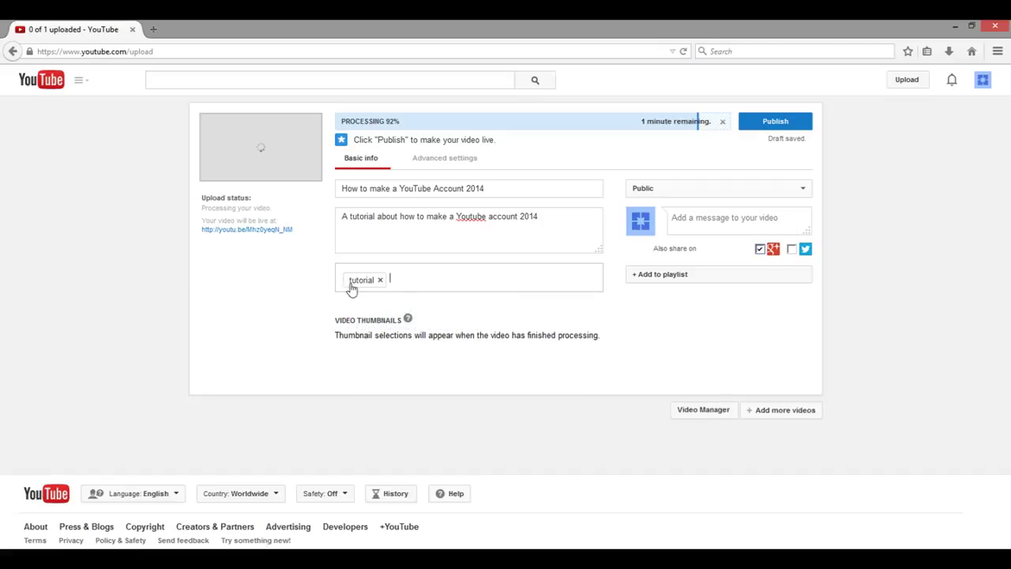
{"action": "type", "text": "youtube"}
{"action": "type", "text": ",video,"}
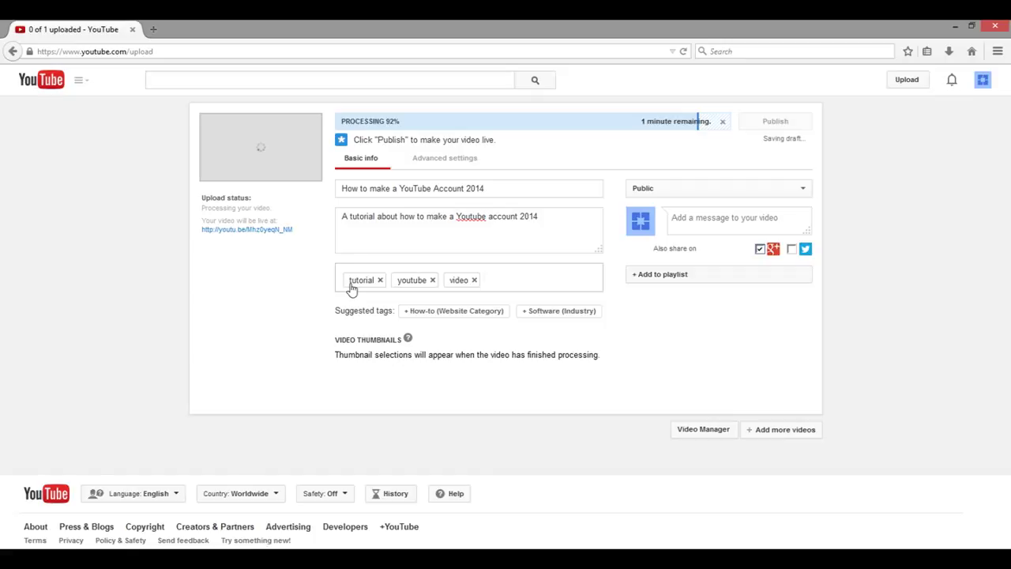
{"action": "type", "text": "educ"}
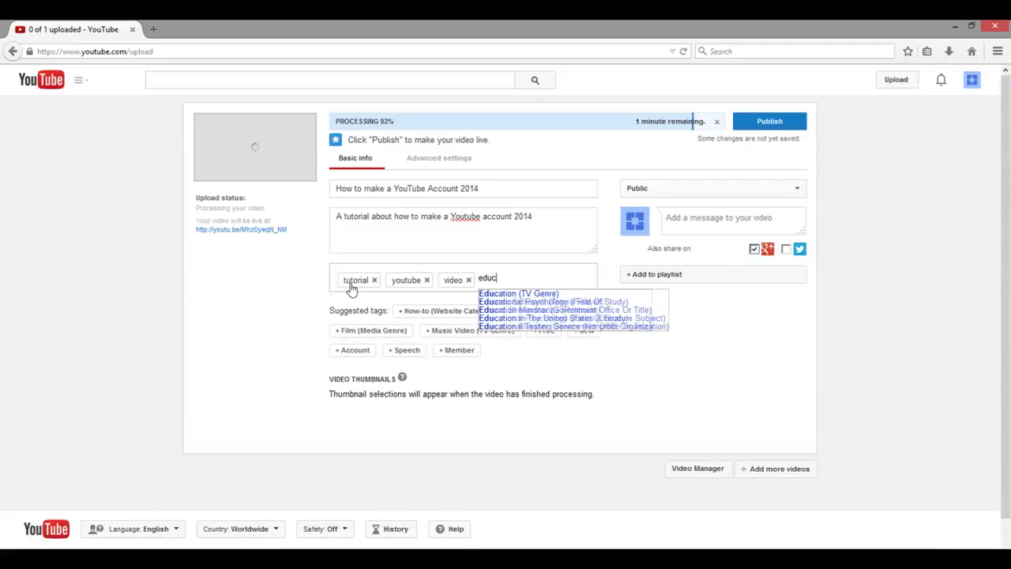
{"action": "type", "text": "tion"}
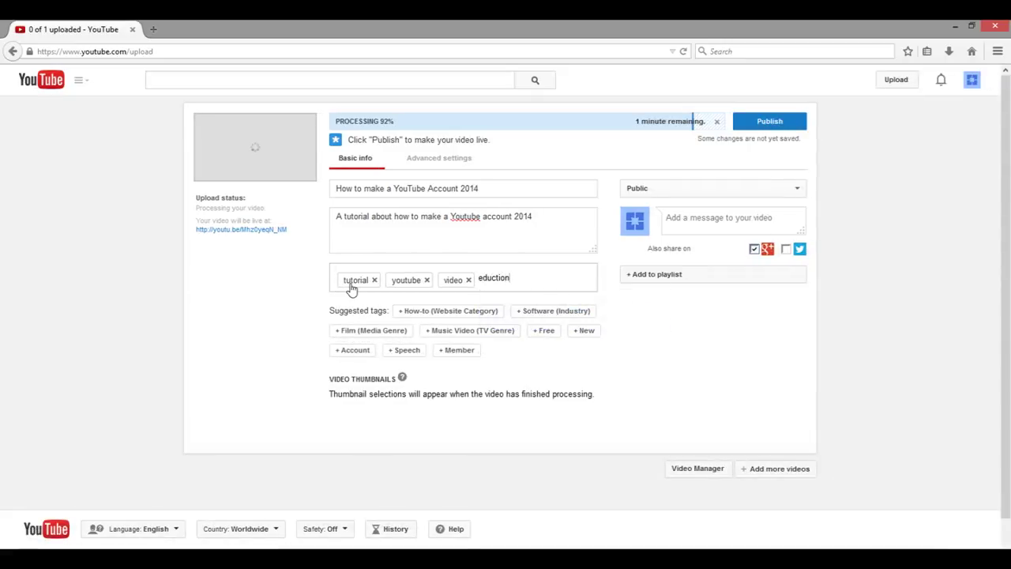
{"action": "type", "text": ","}
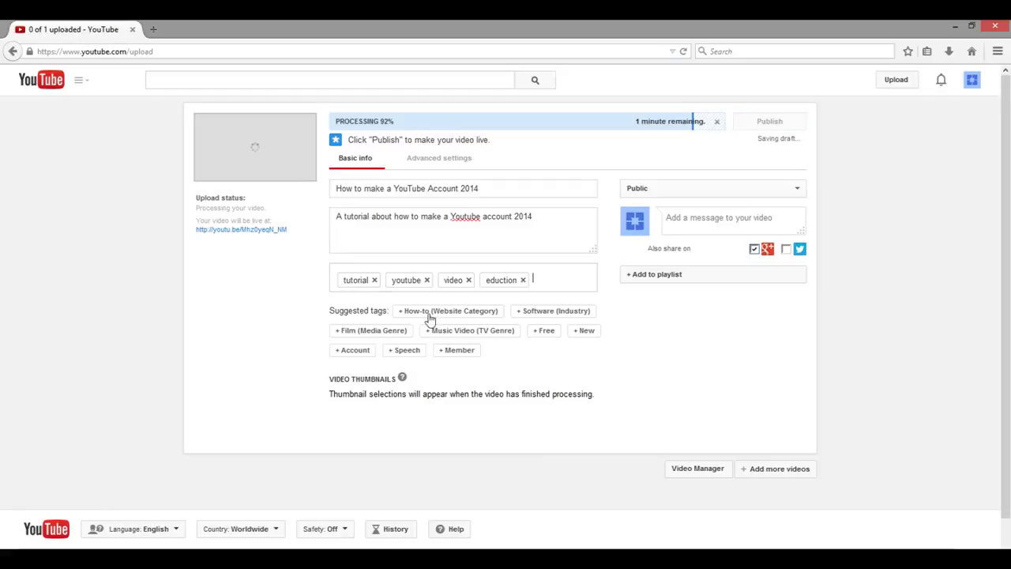
- Add the suggested tags How-to (Website Category), Software (Industry), Website (Industry), Industry (Organization) and Free to the video
{"action": "left_click", "coordinate": [430, 311]}
{"action": "left_click_drag", "start_coordinate": [331, 332], "coordinate": [385, 331]}
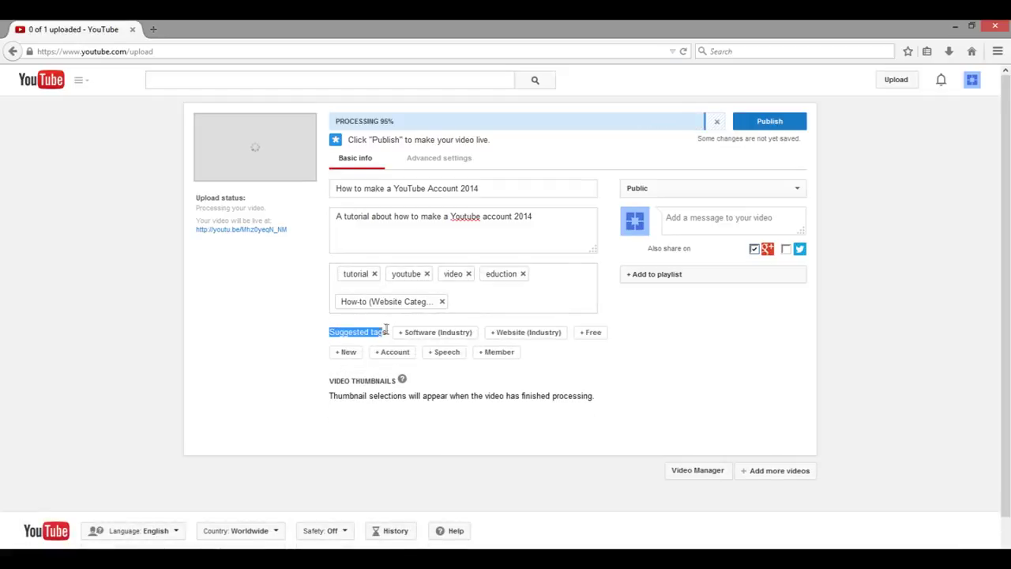
{"action": "left_click", "coordinate": [417, 332]}
{"action": "left_click", "coordinate": [413, 334]}
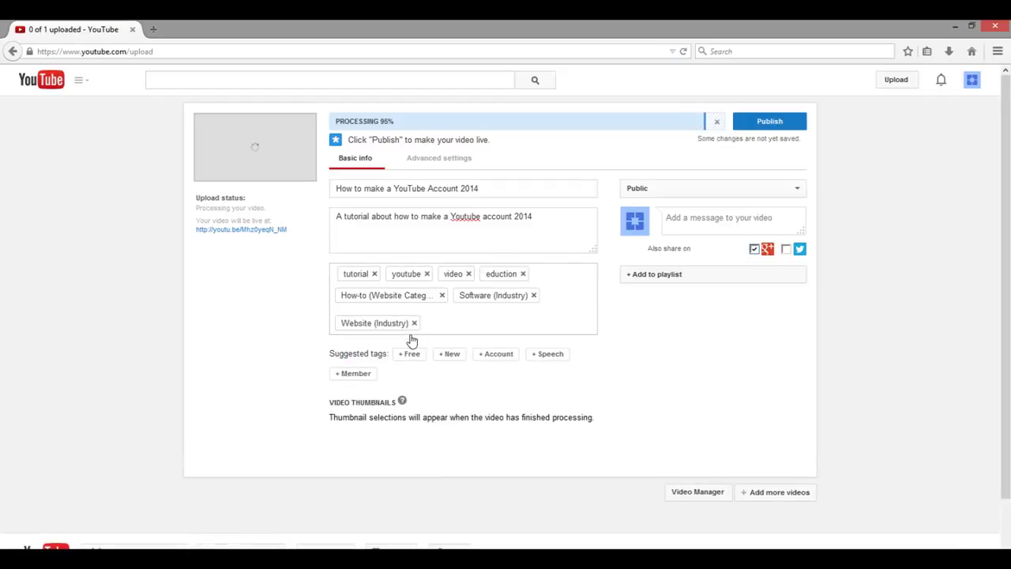
{"action": "left_click", "coordinate": [410, 356]}
{"action": "left_click", "coordinate": [412, 358]}
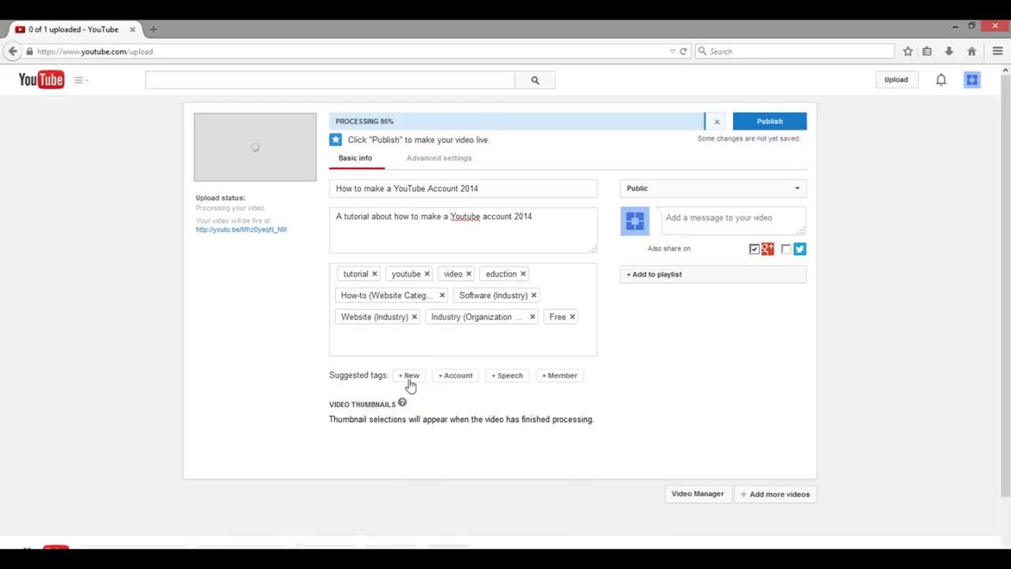